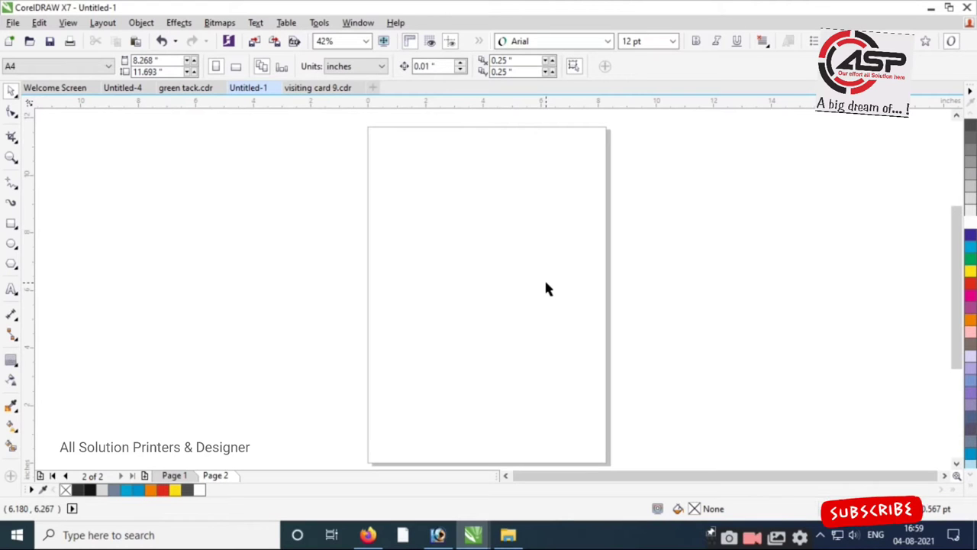
Draw a rectangle in the middle of the page and set its size to 3.5 by 2.15 inches.
click(12, 223)
mouse_move(412, 233)
mouse_down()
mouse_move(543, 331)
mouse_move(537, 323)
mouse_up()
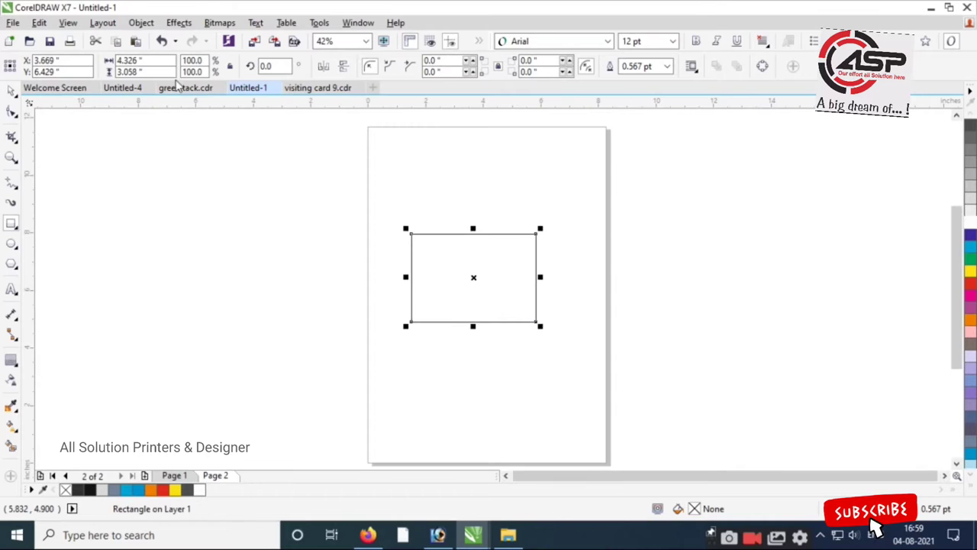
click(130, 61)
text(3.5)
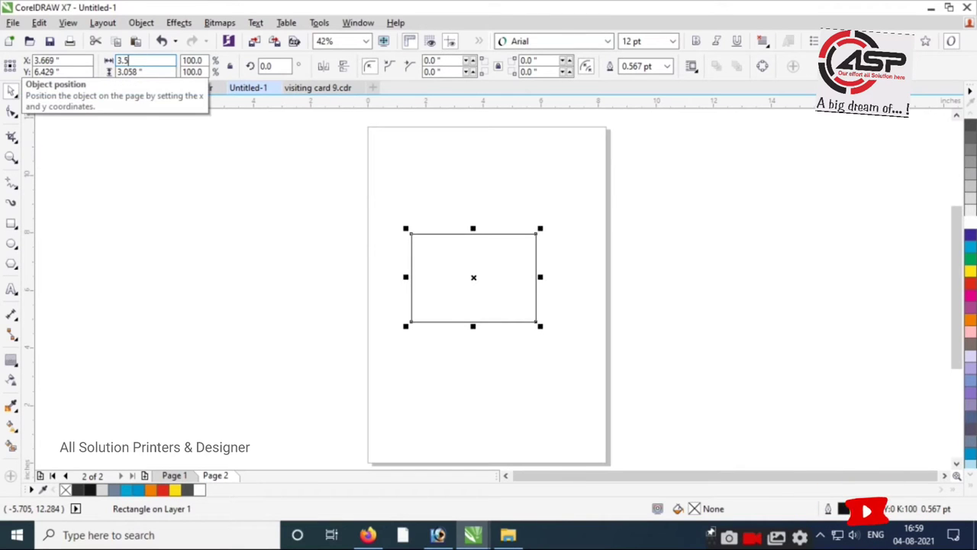
key(Tab)
text(1)
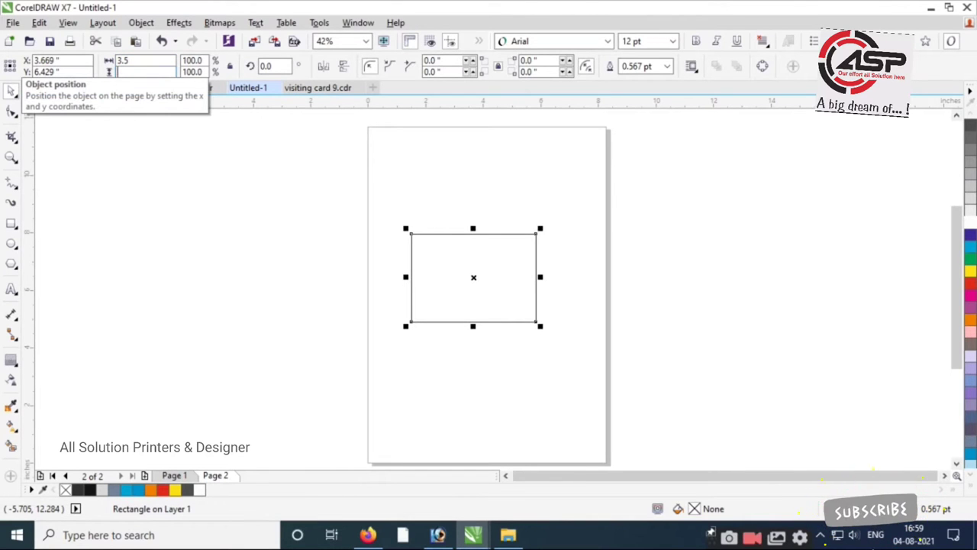
key(Return)
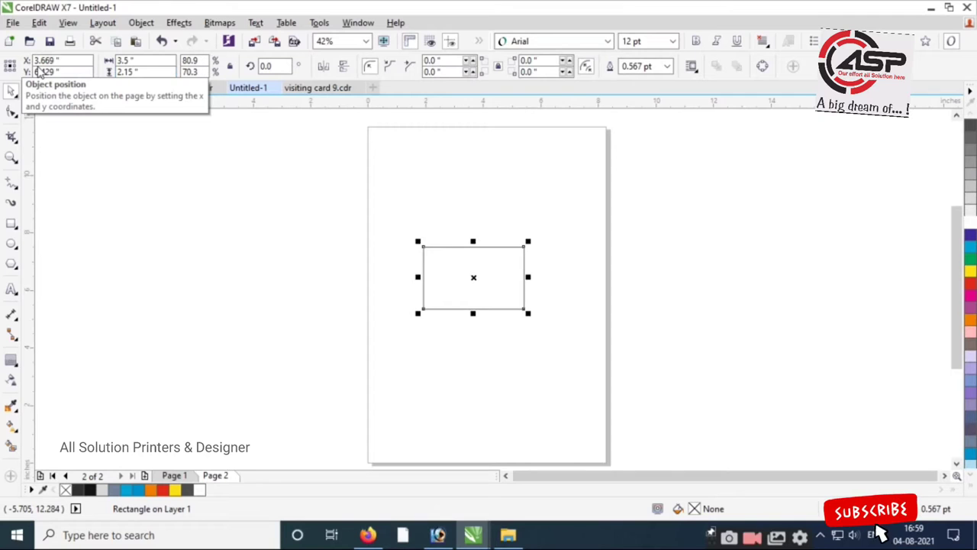
Copy the card rectangle as a panel about 1.09 inches wide along its left edge, with an 80% black fill and no outline.
key(shift+F2)
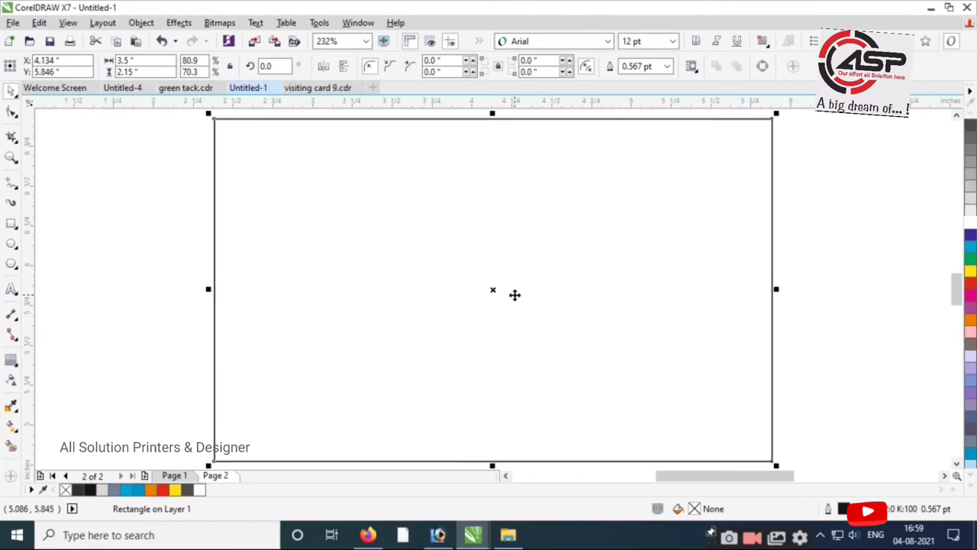
drag(777, 290, 394, 299)
click(971, 136)
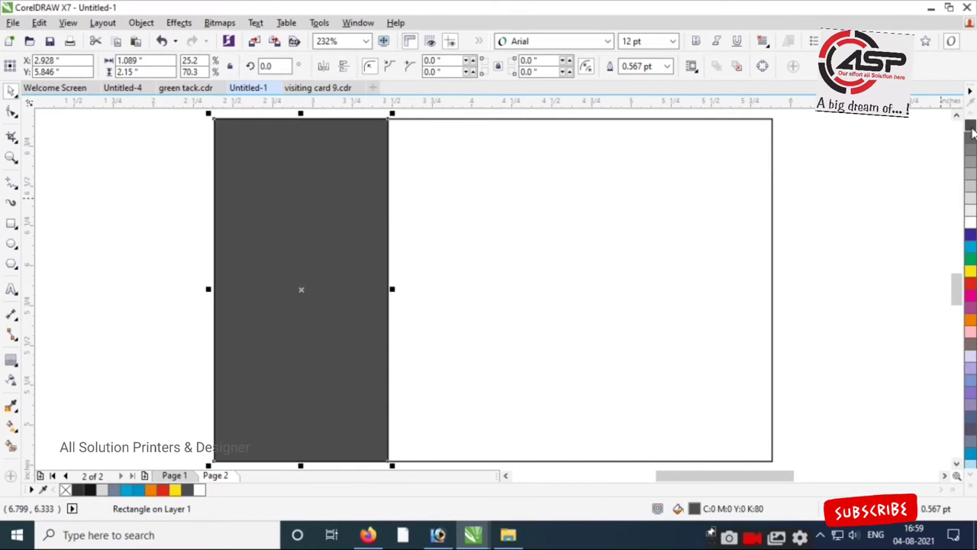
click(622, 69)
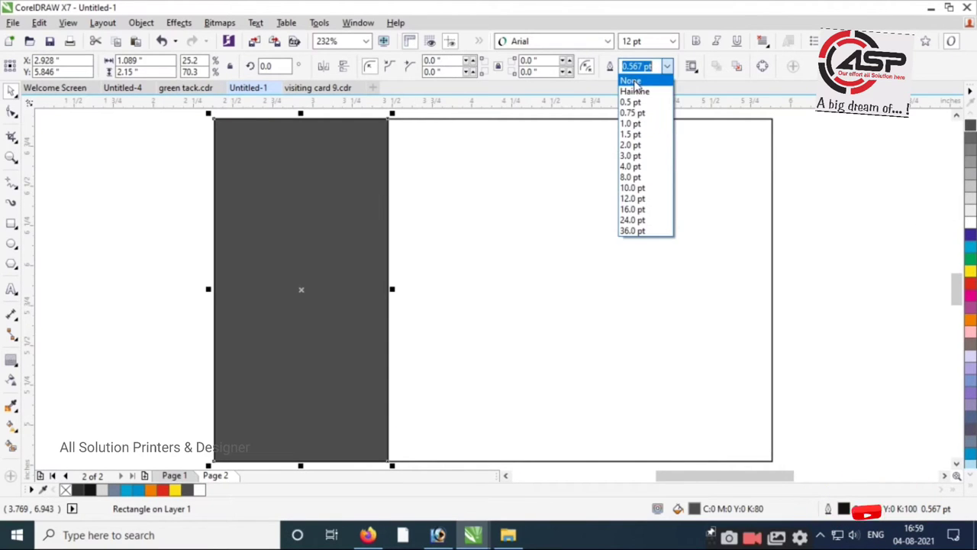
click(632, 80)
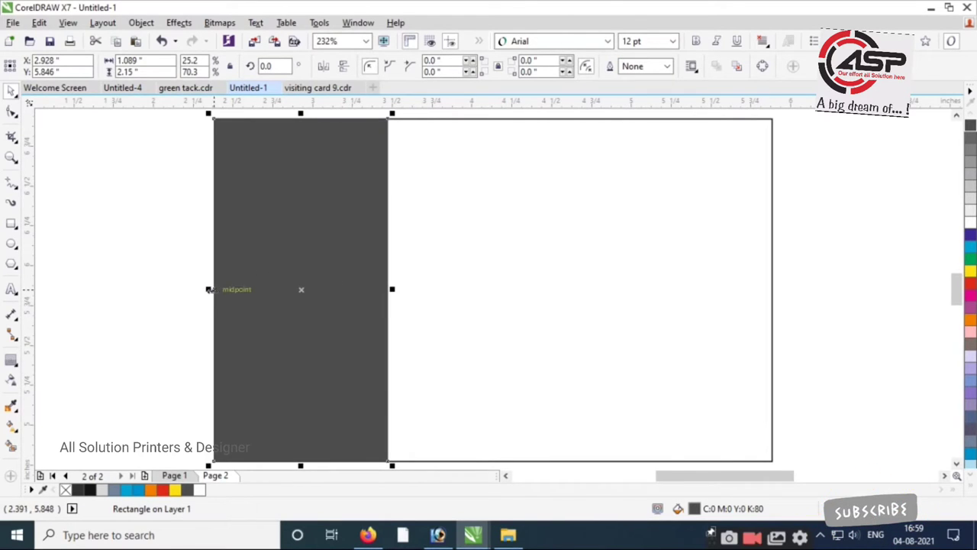
Mirror a copy of the grey panel to its right as a black strip about 0.29 inches wide.
drag(206, 289, 431, 289)
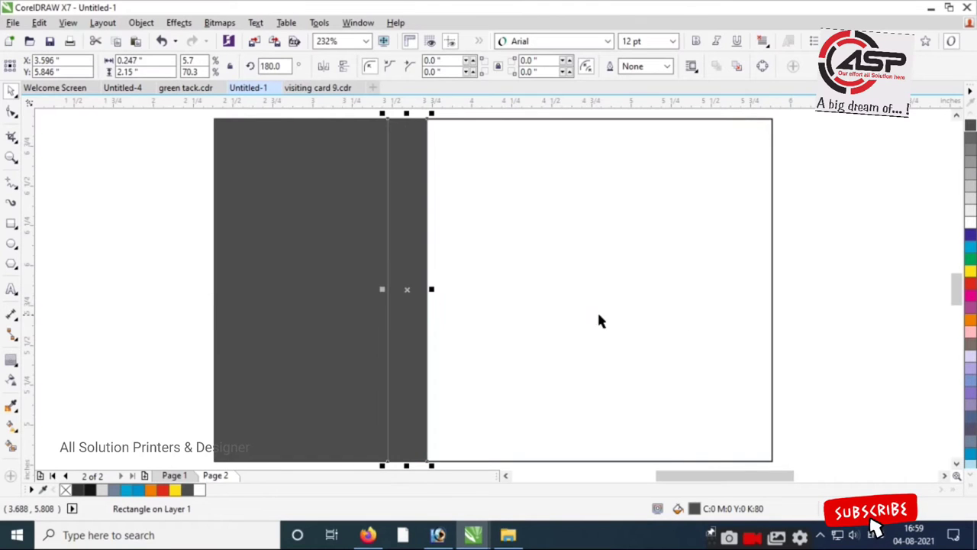
click(971, 481)
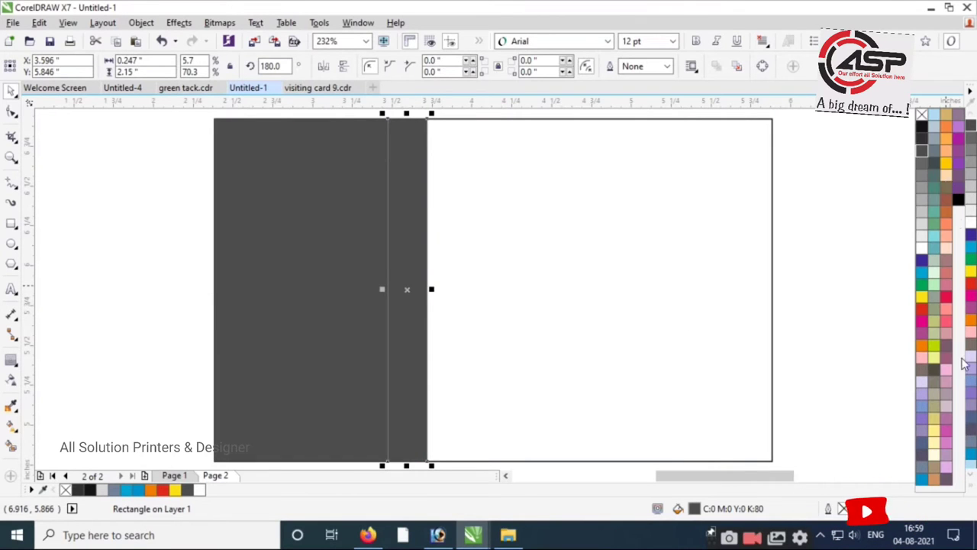
click(922, 127)
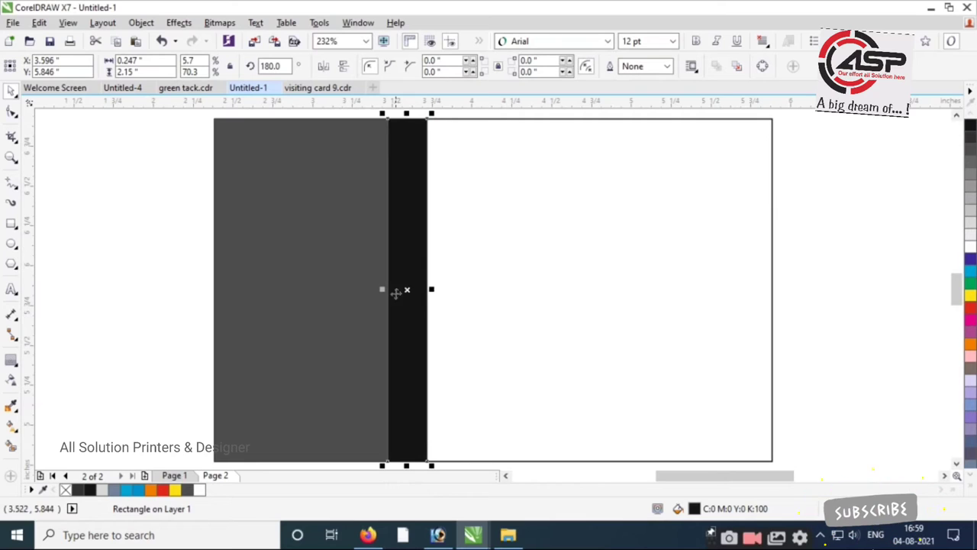
drag(432, 290, 442, 294)
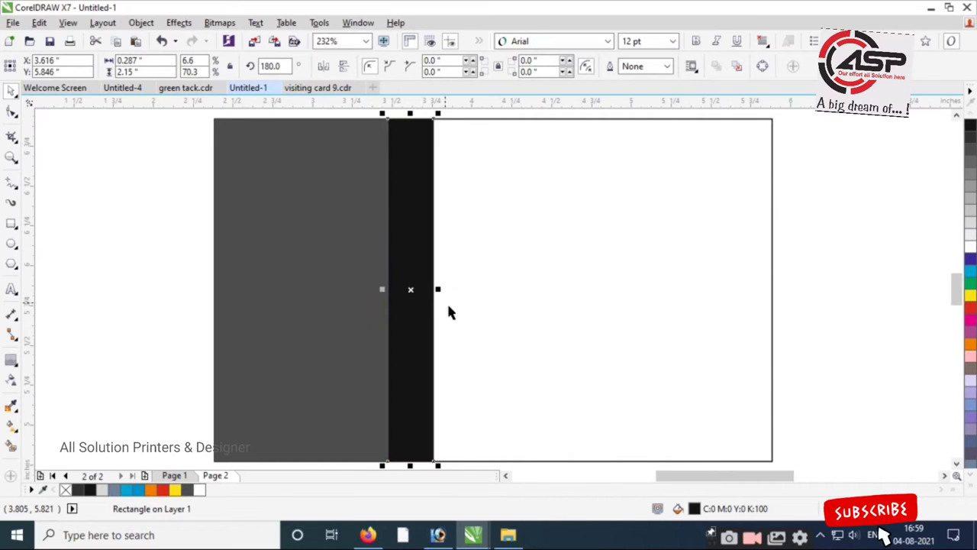
Convert the black strip to curves and raise its bottom-right node to slant the lower edge.
scroll(588, 456, up, 3)
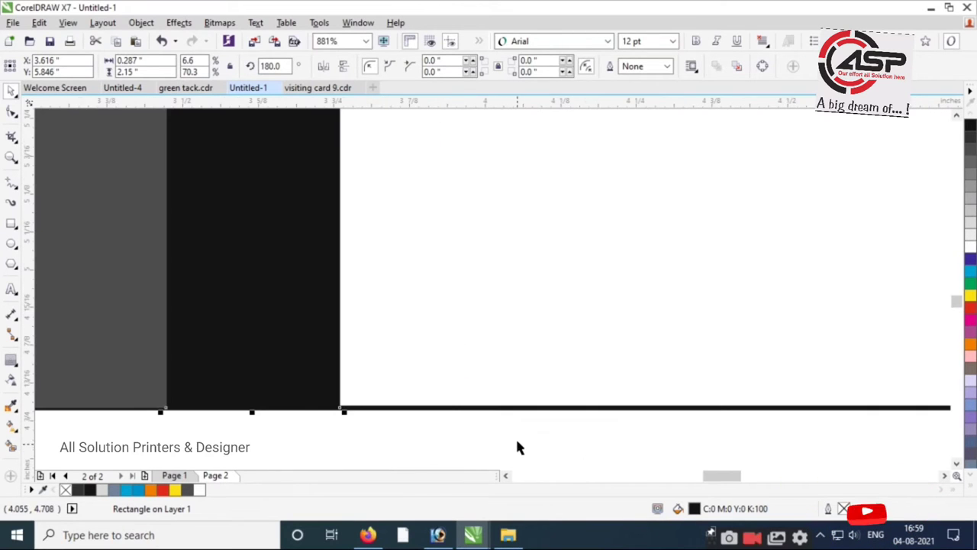
right_click(291, 241)
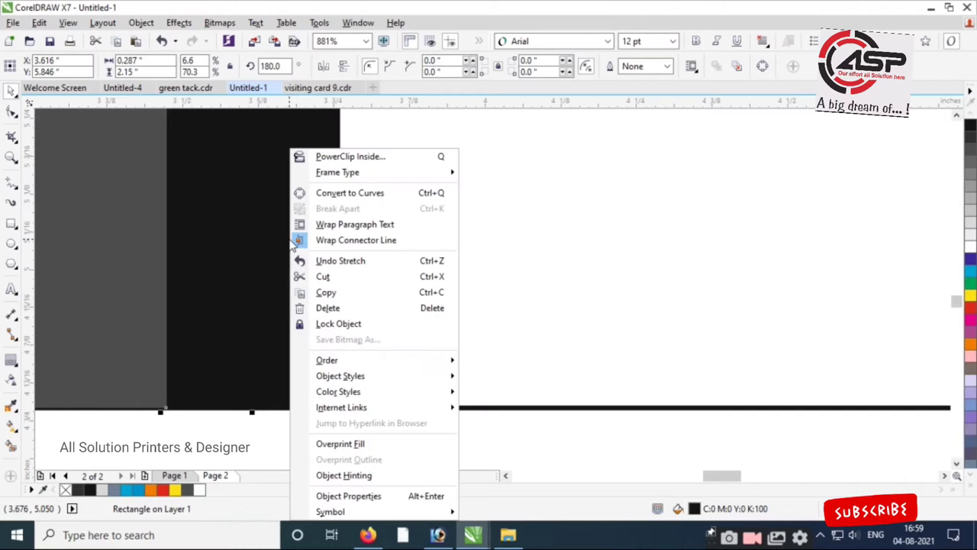
click(368, 193)
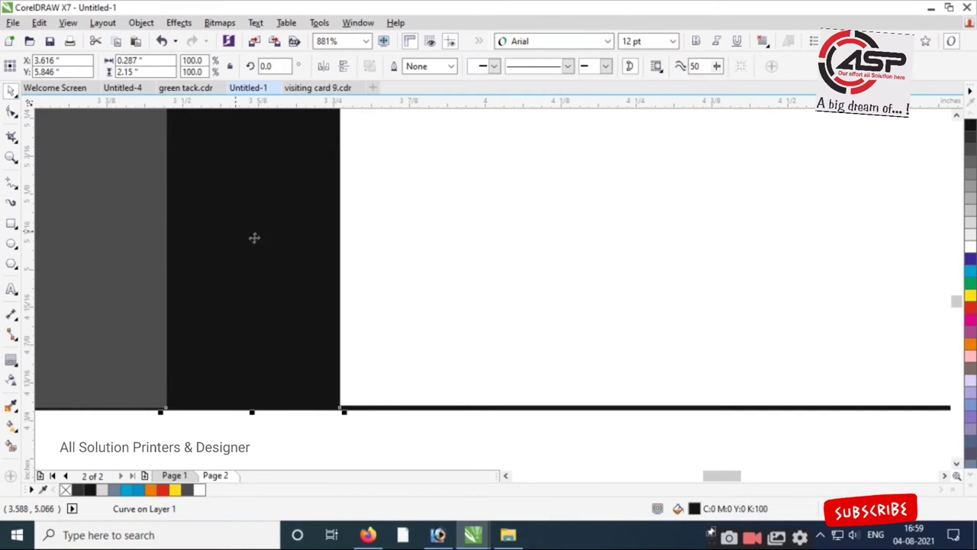
click(12, 113)
drag(367, 349, 340, 327)
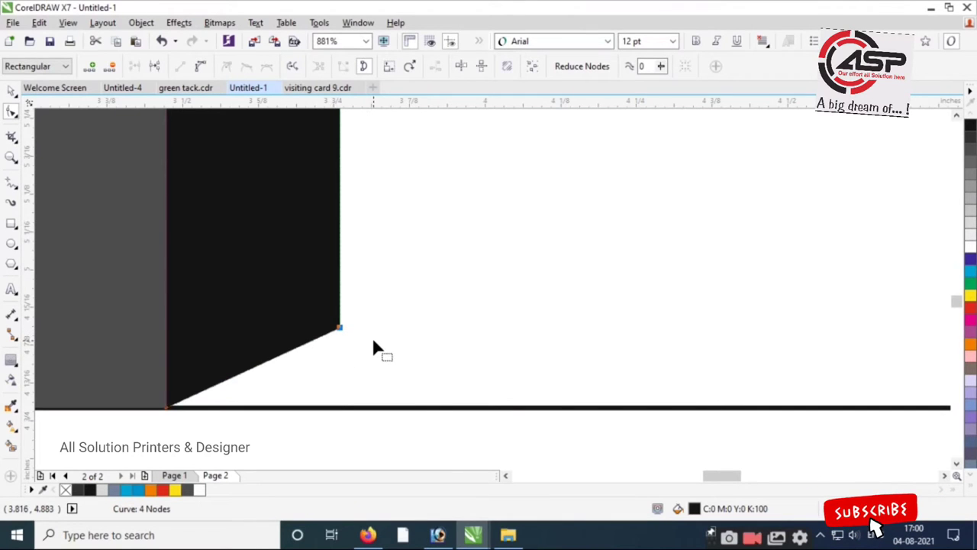
scroll(373, 347, down, 4)
key(space)
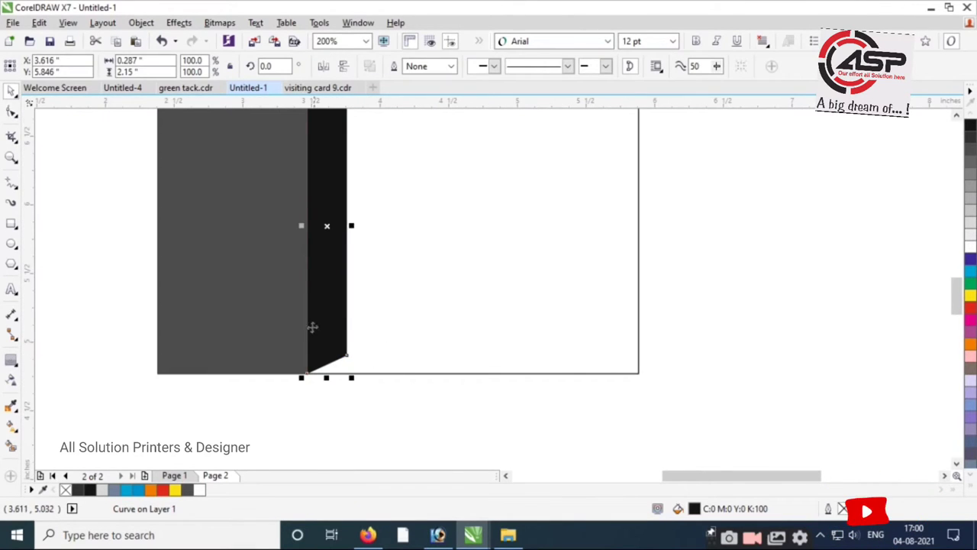
scroll(320, 305, down, 2)
drag(289, 259, 354, 259)
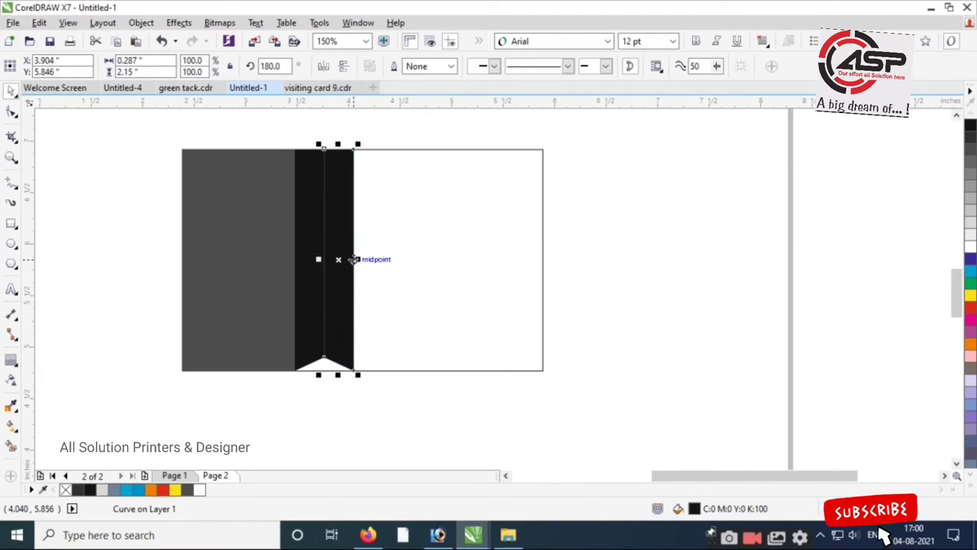
key(ctrl+z)
click(324, 415)
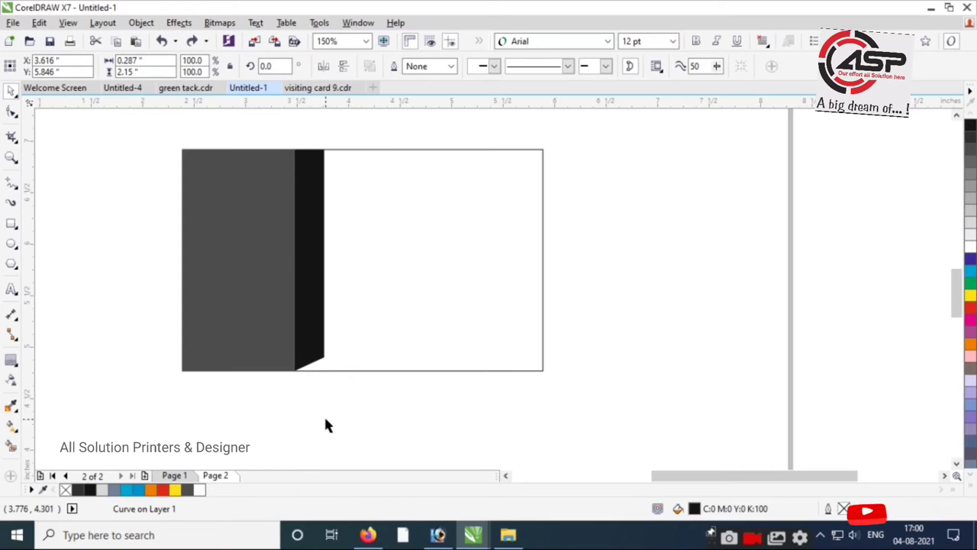
Place a horizontally mirrored copy of the black strip against its right edge.
click(303, 267)
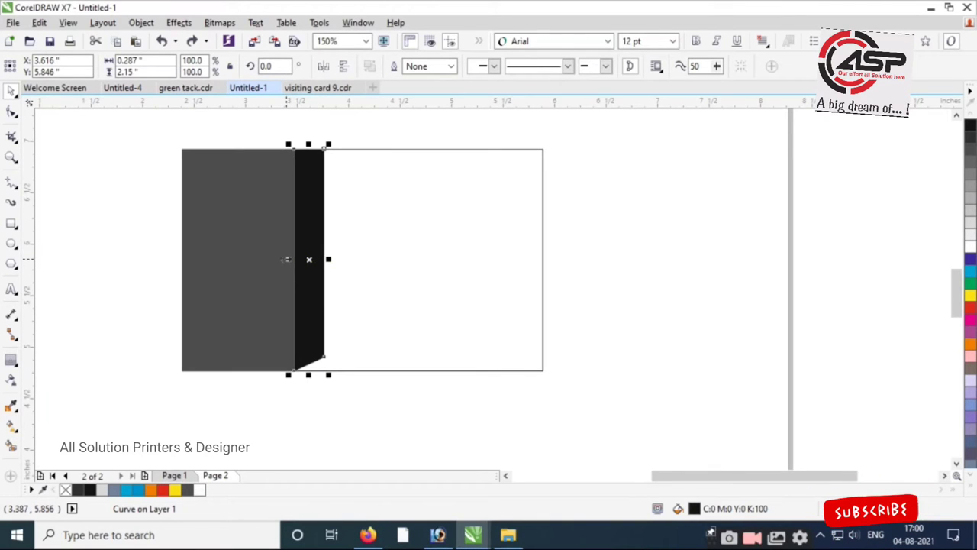
drag(288, 260, 351, 260)
click(618, 322)
Draw a vertical line about 0.16 inches long from the strips' shared lower node down past the card's bottom edge.
key(z)
drag(248, 313, 427, 398)
scroll(168, 258, up, 2)
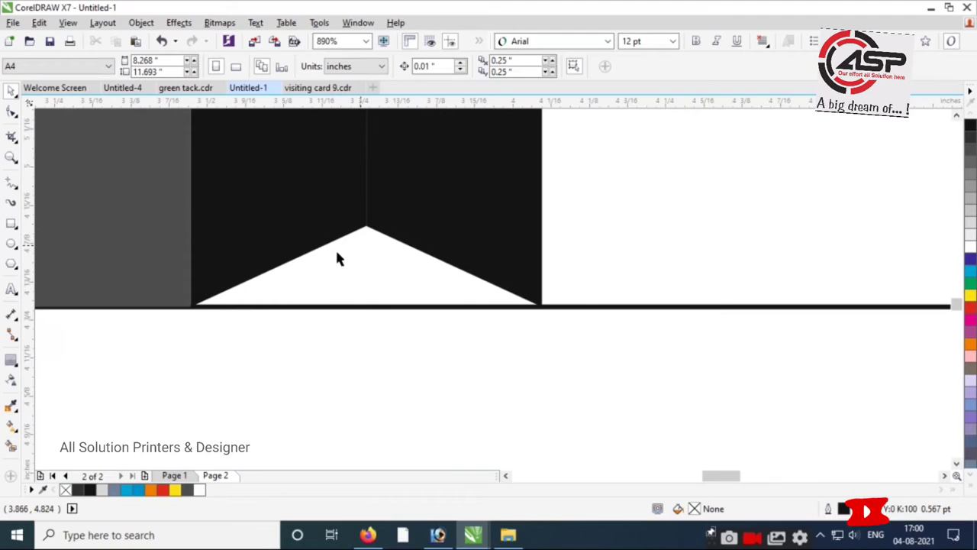
click(11, 183)
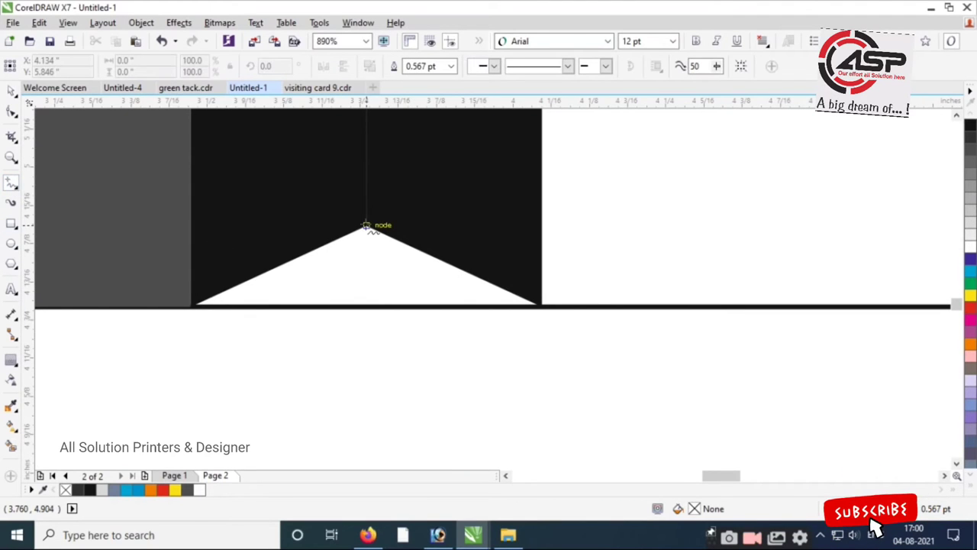
click(366, 226)
click(367, 321)
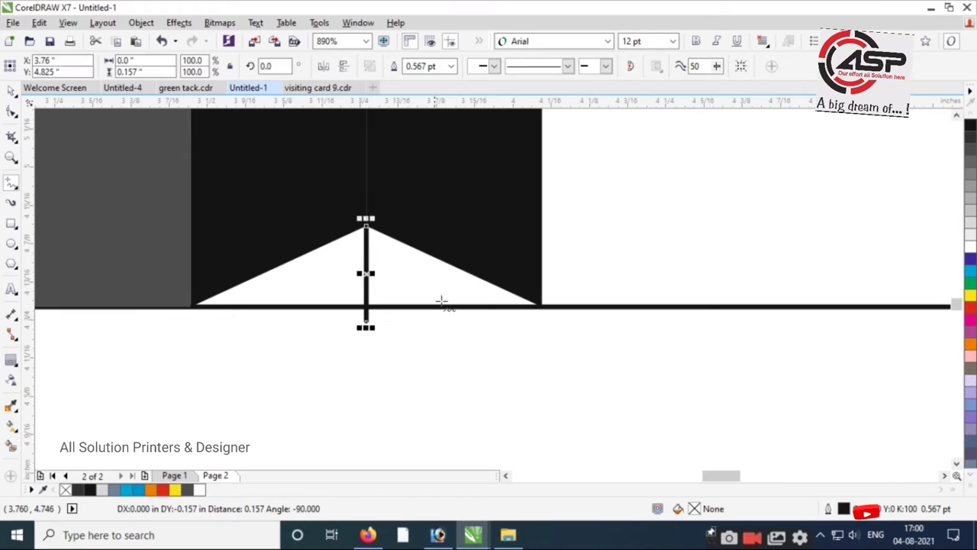
Fill the mirrored right strip with cyan.
click(455, 250)
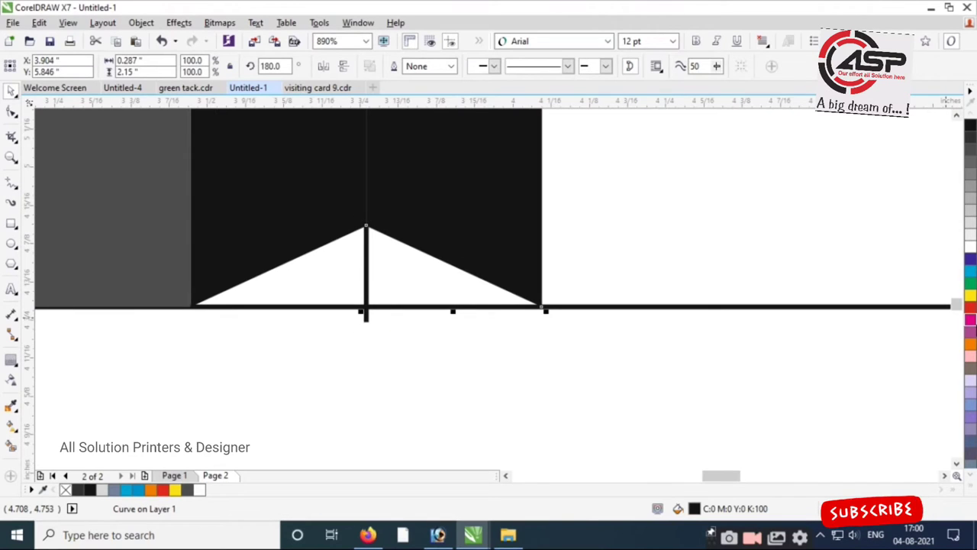
click(972, 274)
click(343, 300)
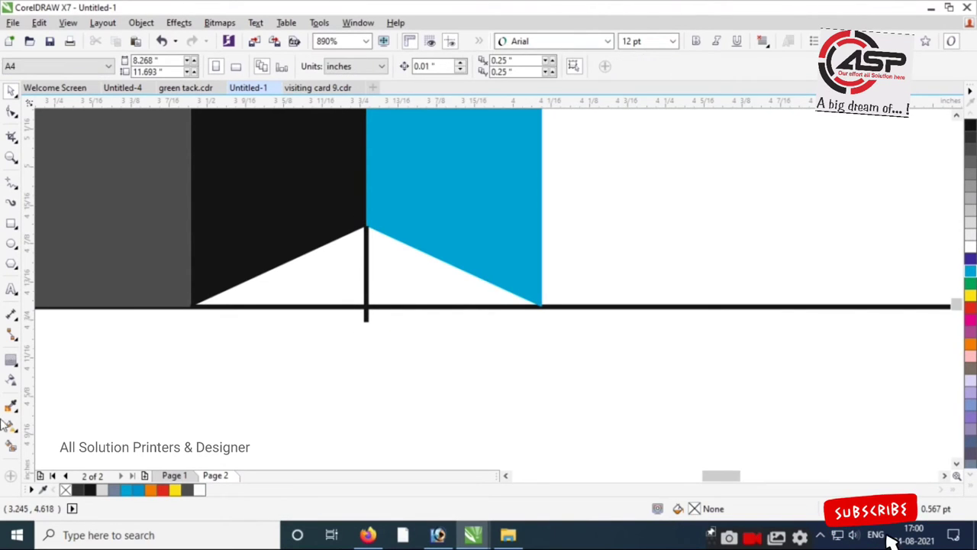
Smart-fill the triangle under the black strip and delete the vertical helper line.
click(12, 445)
click(321, 286)
key(space)
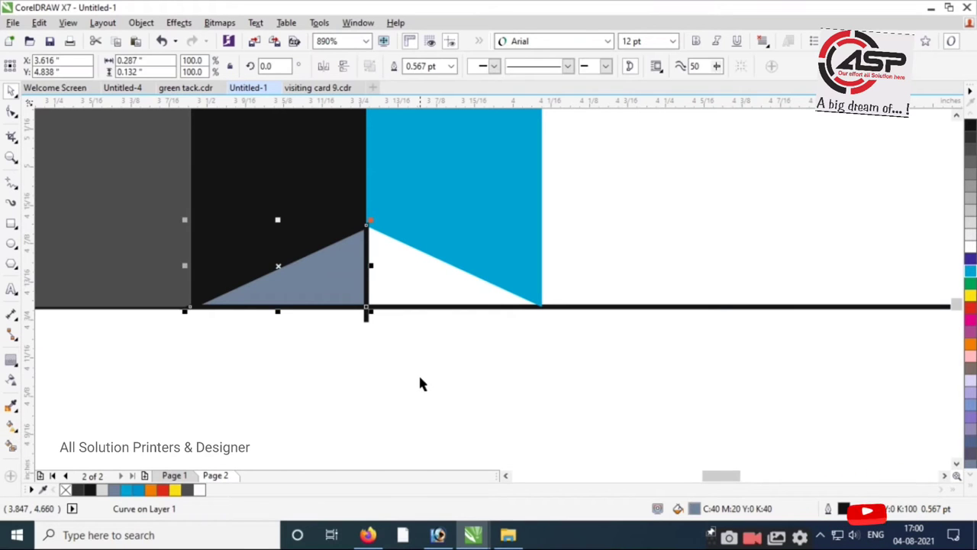
click(400, 343)
click(366, 314)
key(Escape)
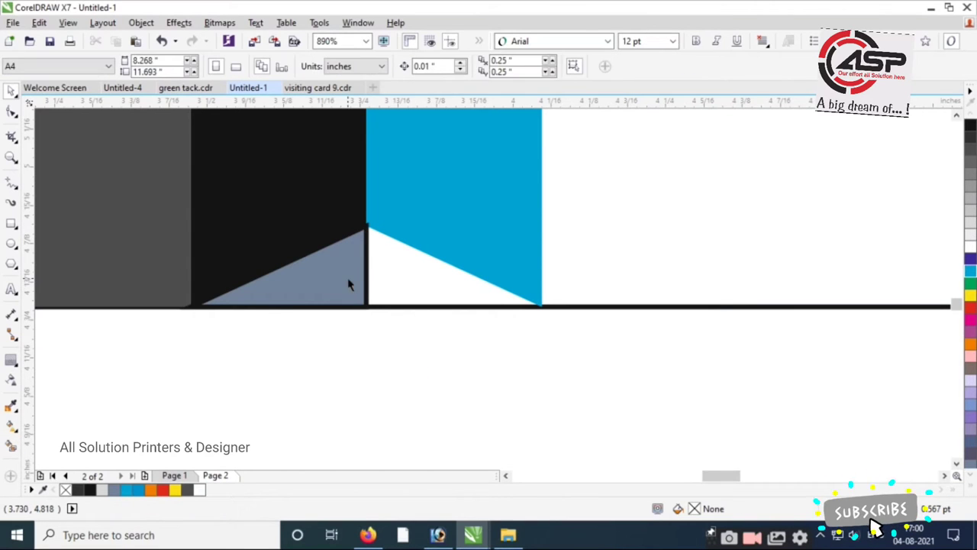
Fill the triangle under the black strip with blue C100 M20 Y0 K0 and remove its outline.
click(321, 290)
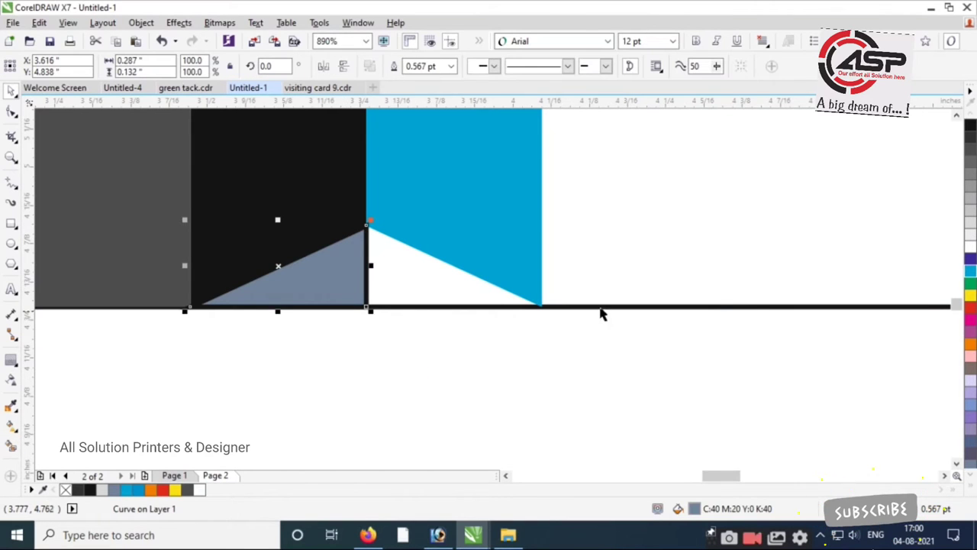
click(972, 488)
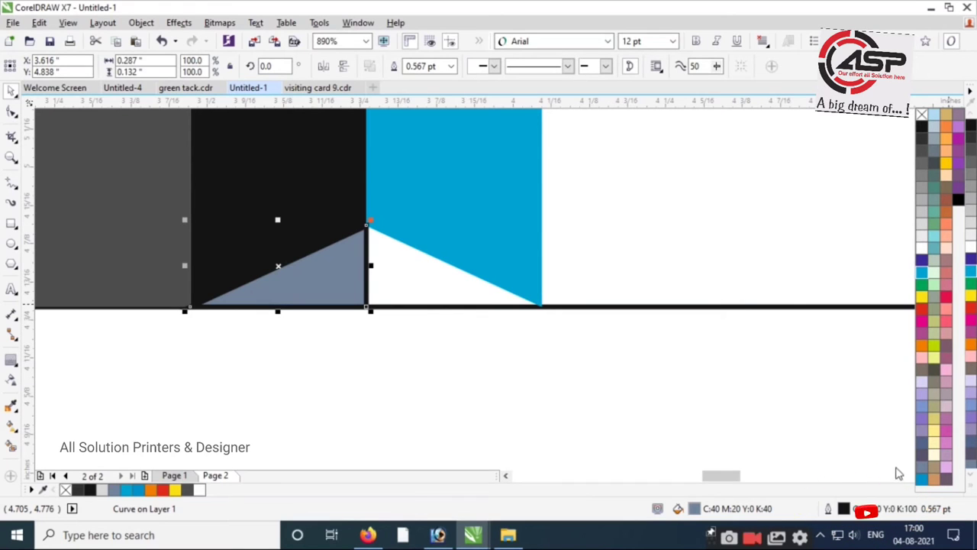
click(921, 480)
click(632, 426)
click(325, 276)
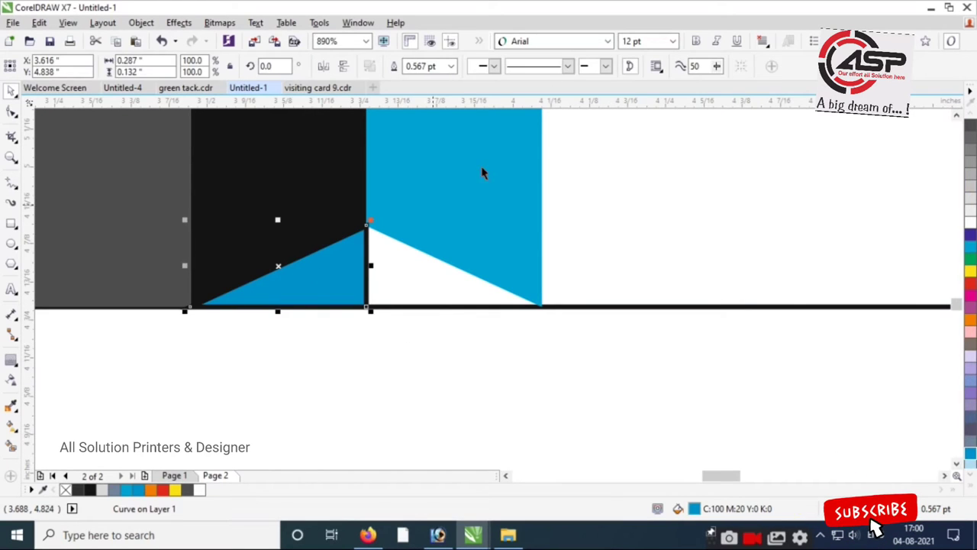
click(451, 67)
click(416, 79)
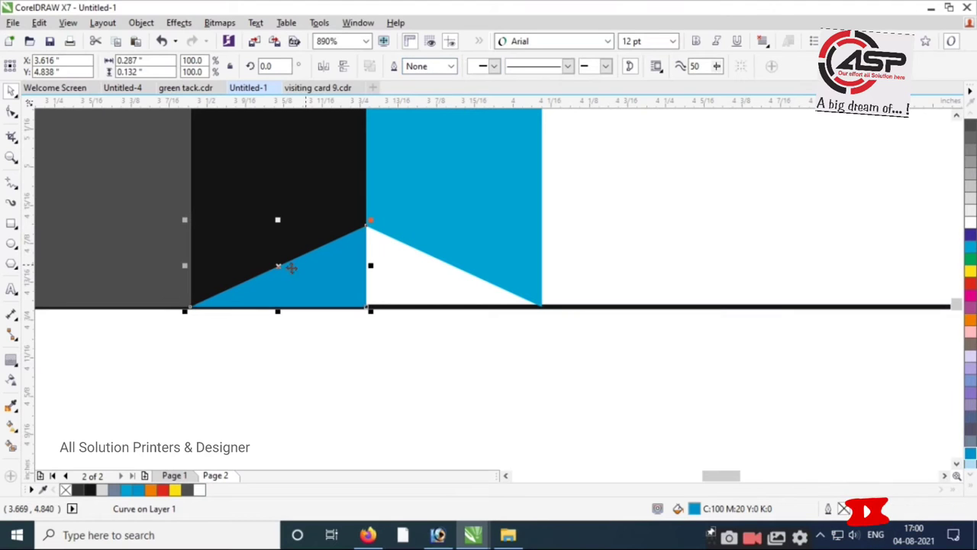
Recolor the strip beside the black one with a light grey fill.
click(510, 209)
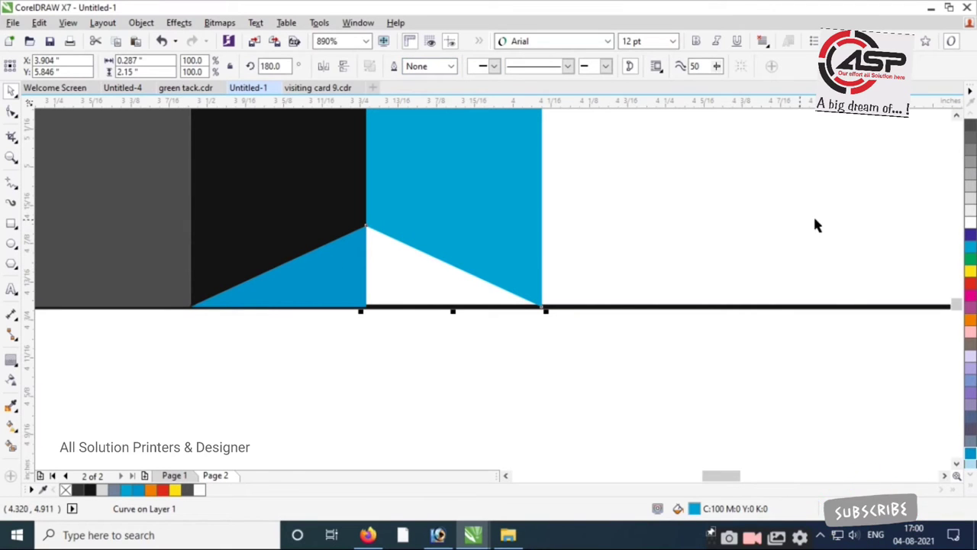
click(970, 216)
click(848, 272)
Mirror a copy of the blue triangle under the light grey strip and fill it with cyan.
click(311, 283)
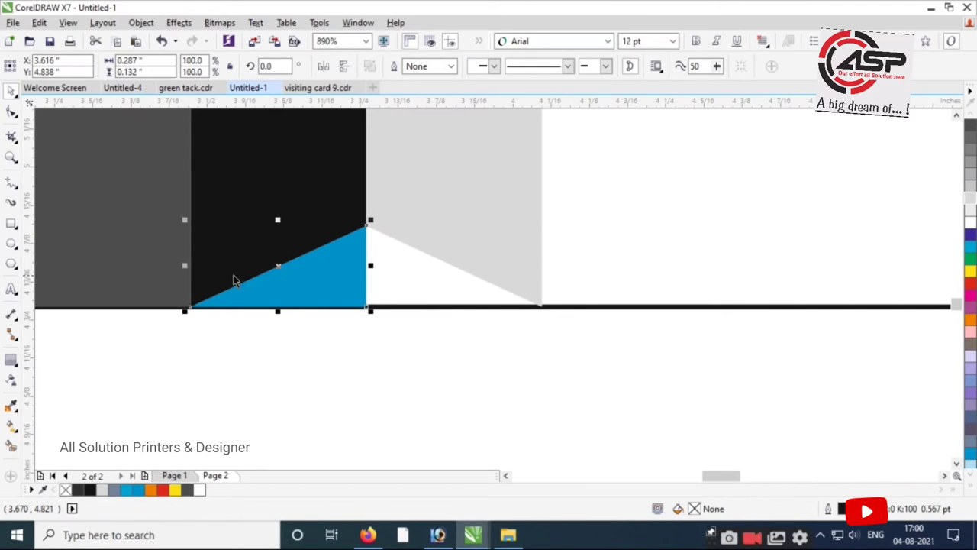
drag(188, 265, 423, 273)
click(970, 246)
click(448, 448)
key(shift+F4)
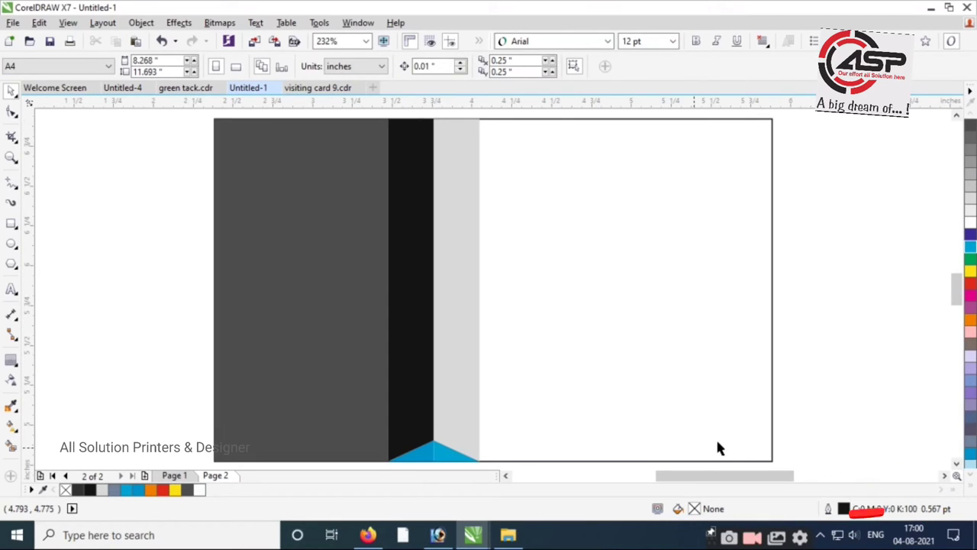
scroll(276, 290, down, 3)
key(F2)
drag(288, 175, 625, 390)
drag(114, 121, 744, 454)
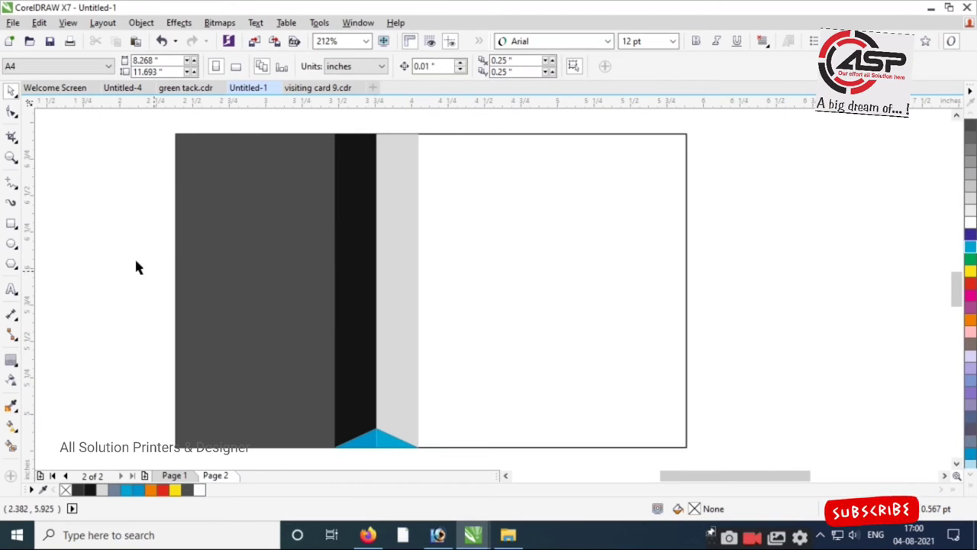
Draw a red rectangle about 1.089 by 0.549 inches across the full width of the dark grey panel and remove its outline.
click(11, 225)
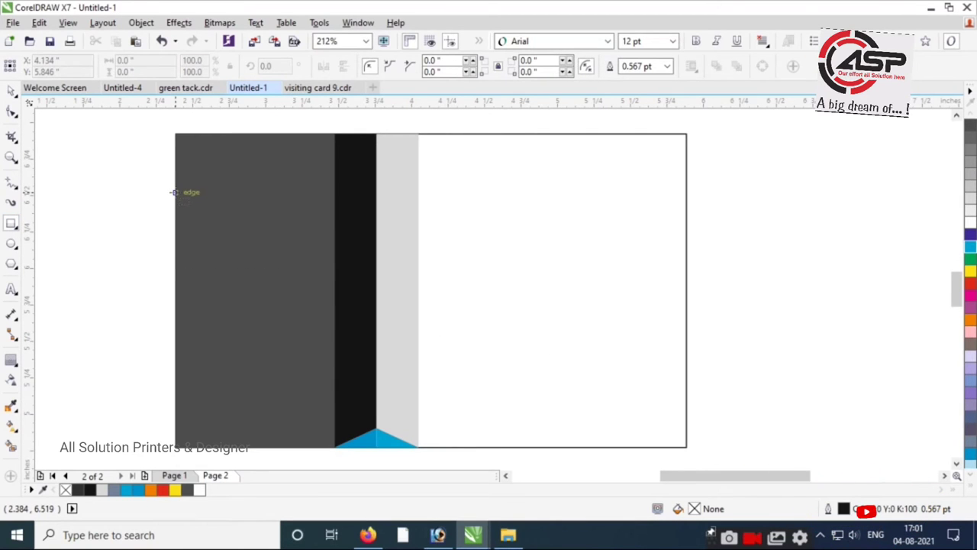
mouse_move(174, 192)
mouse_down()
mouse_move(348, 275)
mouse_move(335, 273)
mouse_up()
key(space)
click(971, 284)
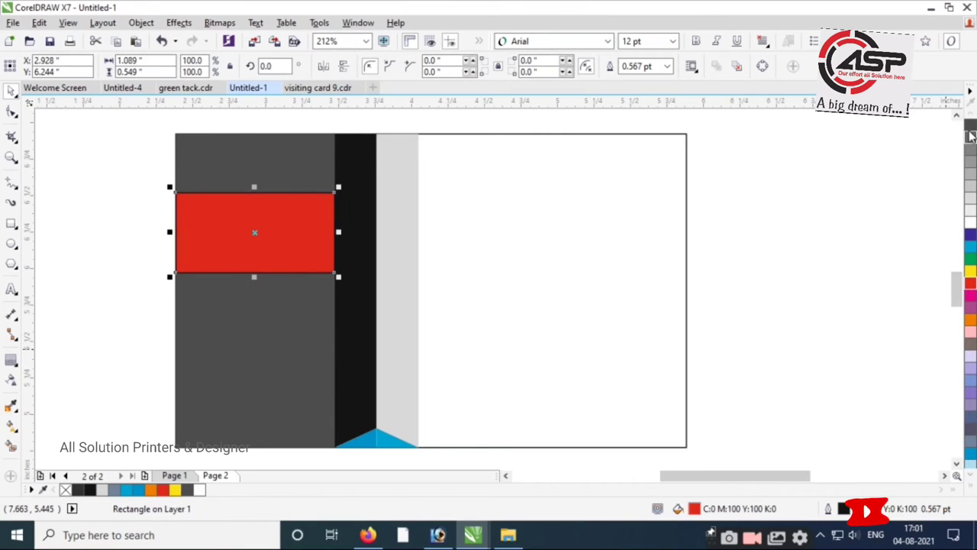
click(634, 66)
click(667, 66)
click(635, 79)
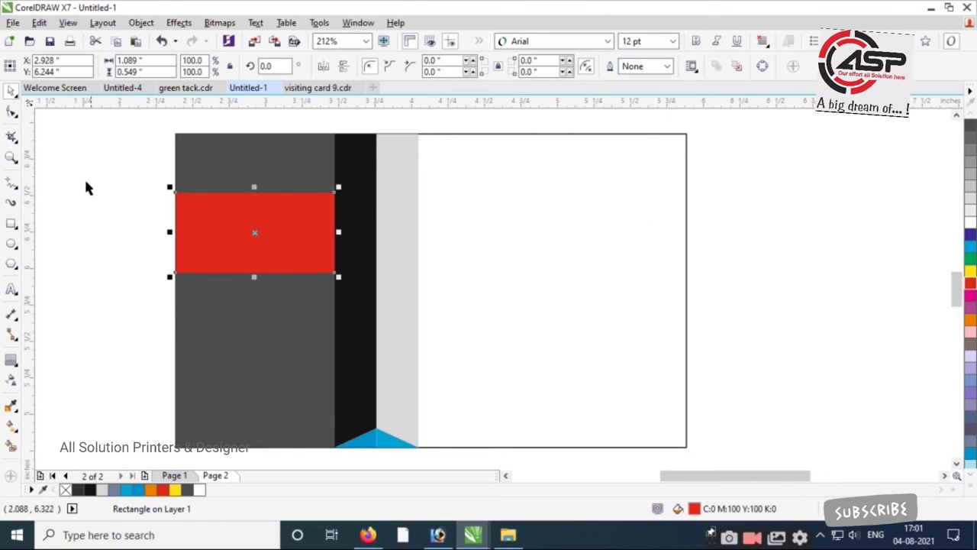
Mirror a copy of the red rectangle onto the black strip, 0.287 inches wide to match it, and convert the copy to curves.
scroll(210, 203, up, 2)
drag(148, 254, 486, 281)
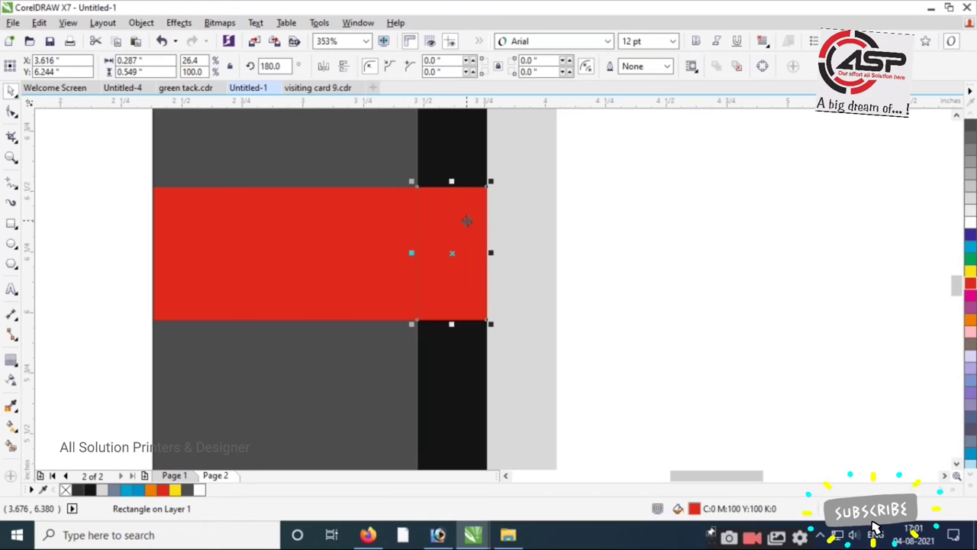
scroll(504, 231, up, 2)
right_click(447, 229)
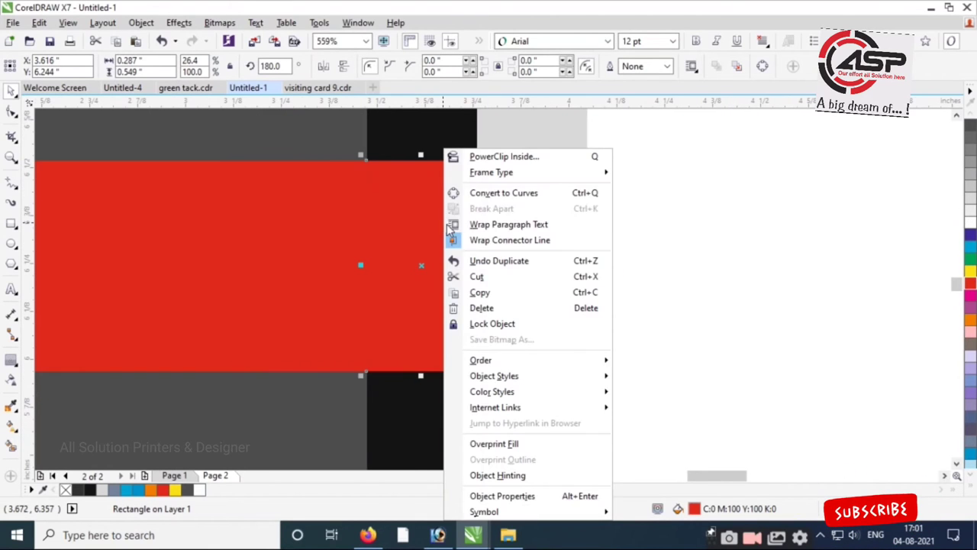
click(489, 195)
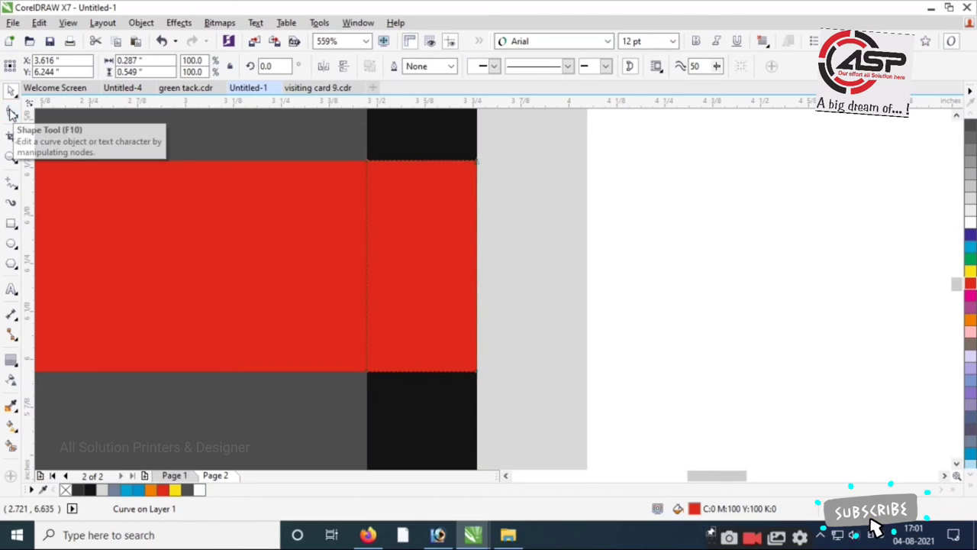
Raise both nodes on the edge next to the light grey strip so the red piece over the black strip slants upward.
click(11, 113)
drag(496, 356, 484, 341)
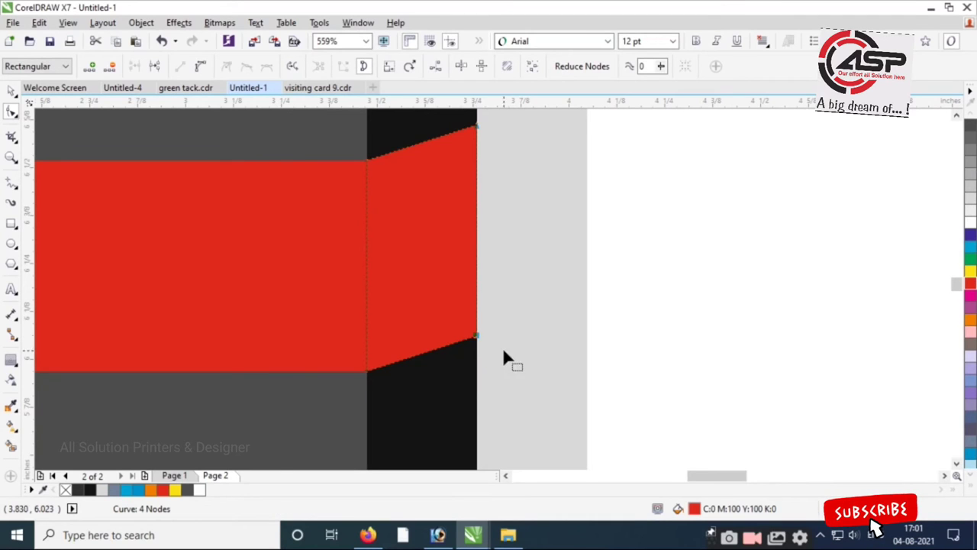
scroll(247, 359, down, 2)
drag(353, 214, 377, 340)
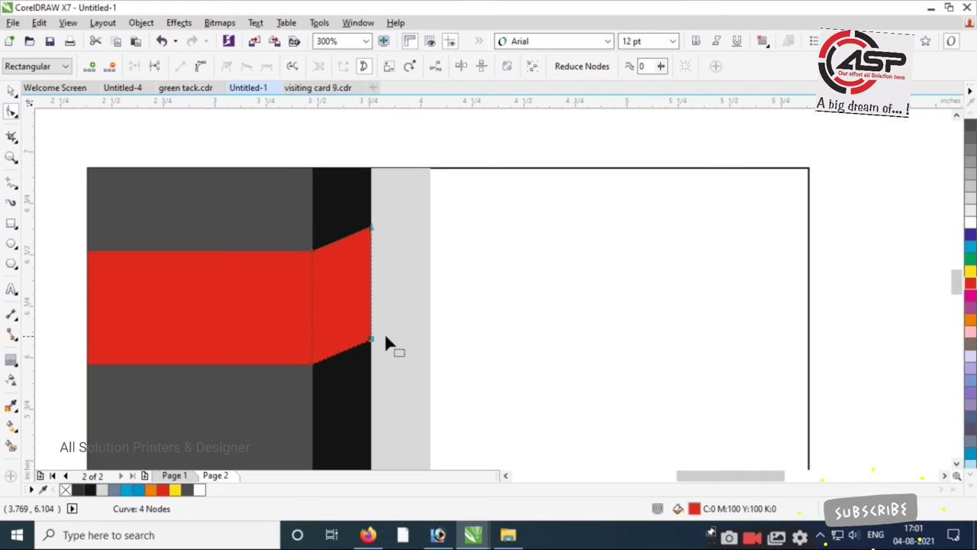
key(space)
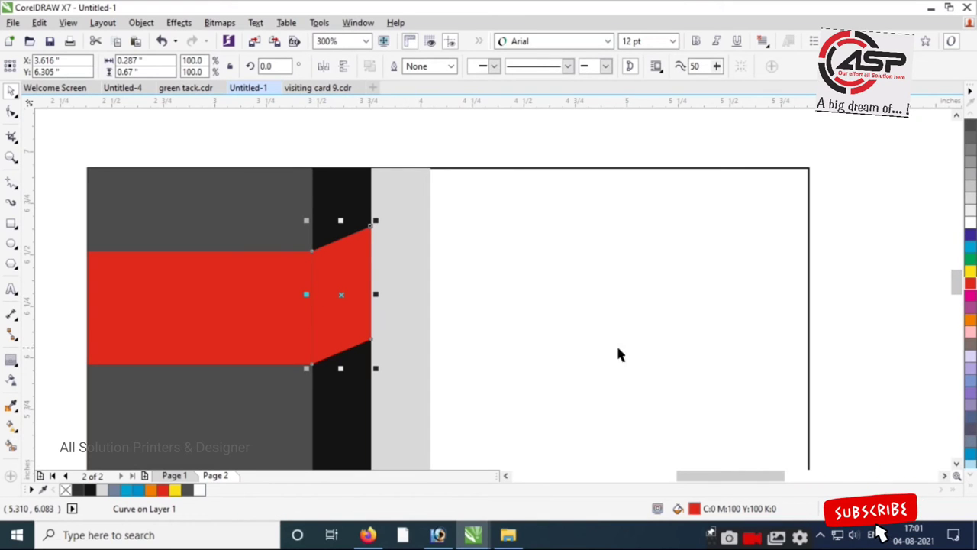
Apply a linear fountain fill to the slanted piece, running from red to dark red at the fold beside the light grey strip.
click(12, 426)
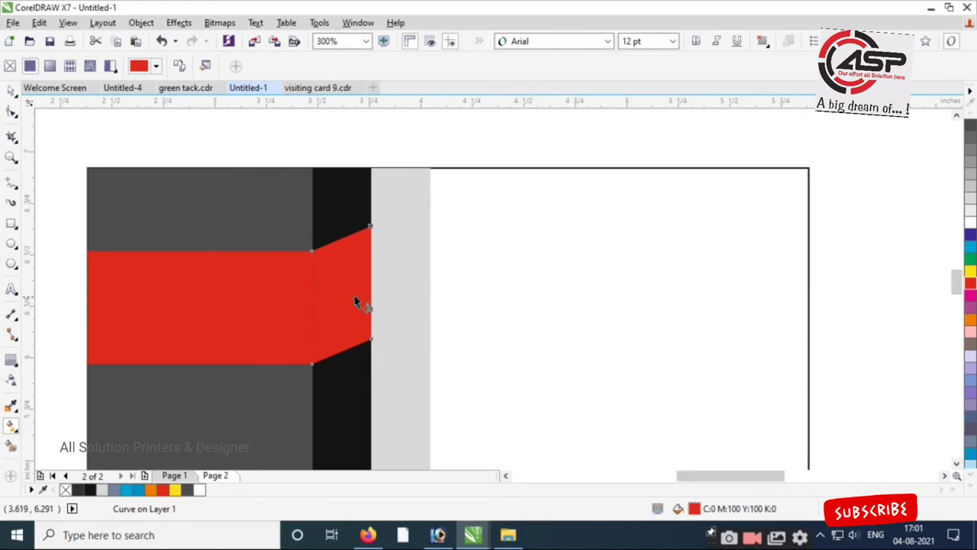
drag(311, 298, 371, 293)
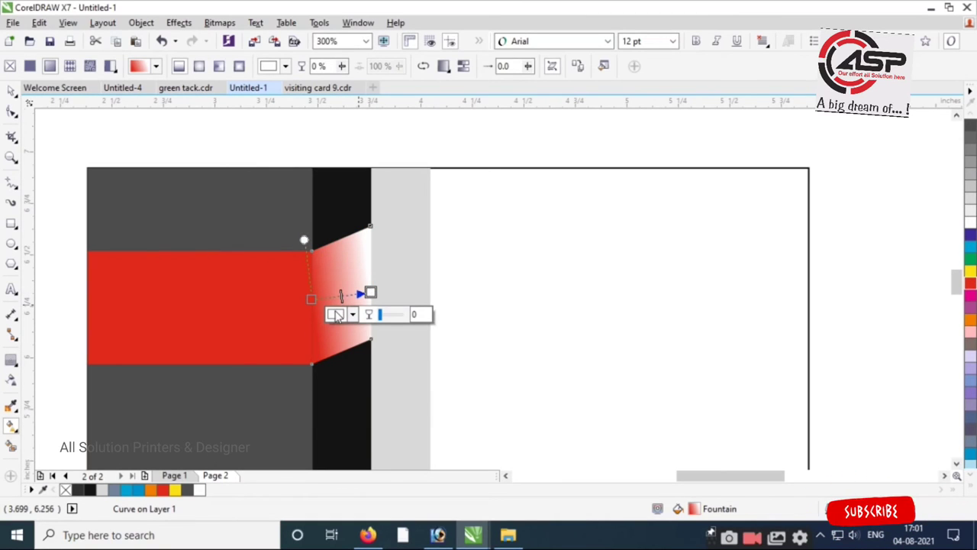
click(352, 314)
click(417, 409)
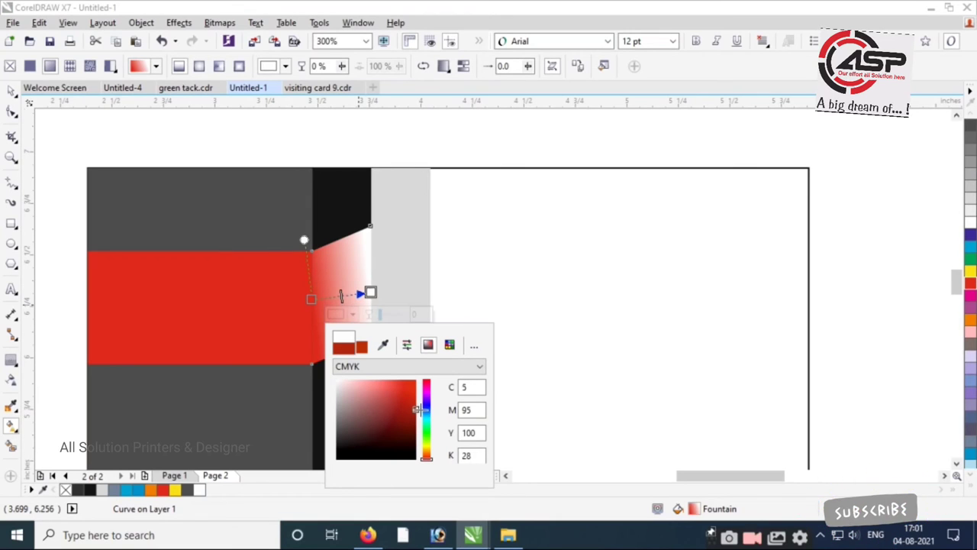
click(538, 366)
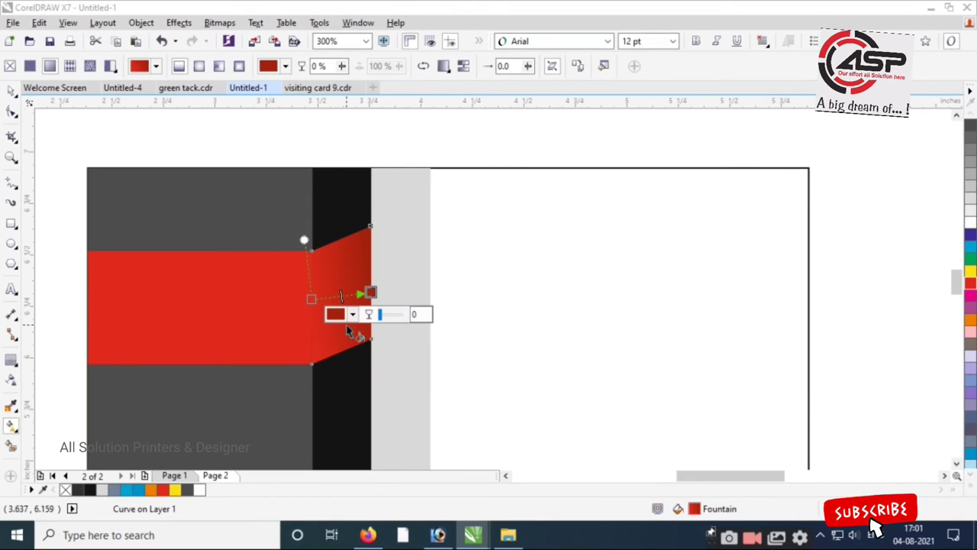
key(space)
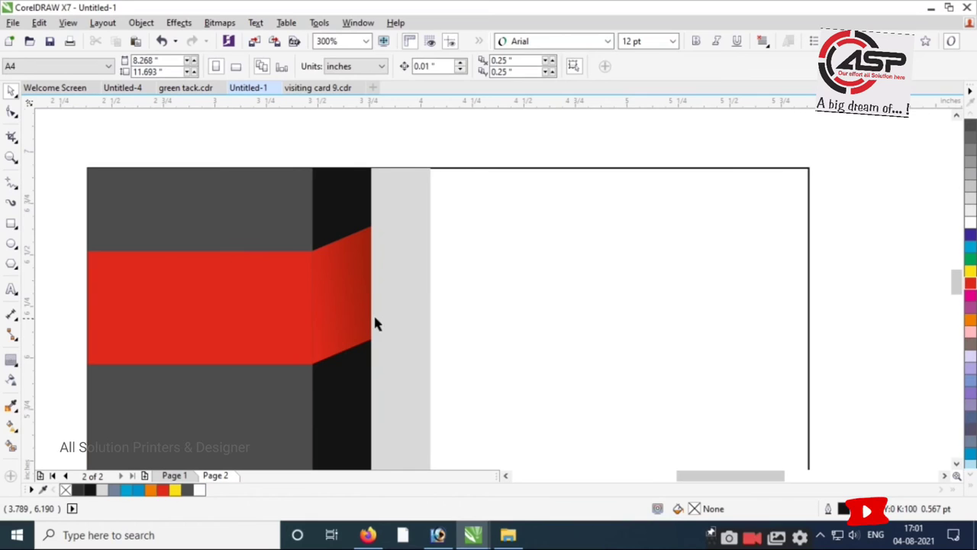
Mirror the shaded red piece onto the light grey strip and continue the flat red band from there to the card's far edge.
drag(305, 294, 435, 293)
click(855, 372)
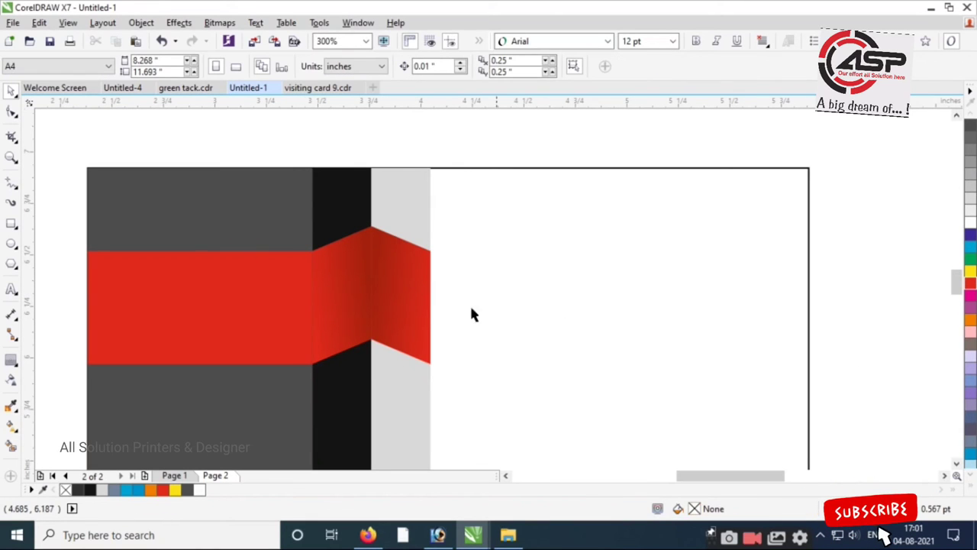
drag(131, 304, 455, 327)
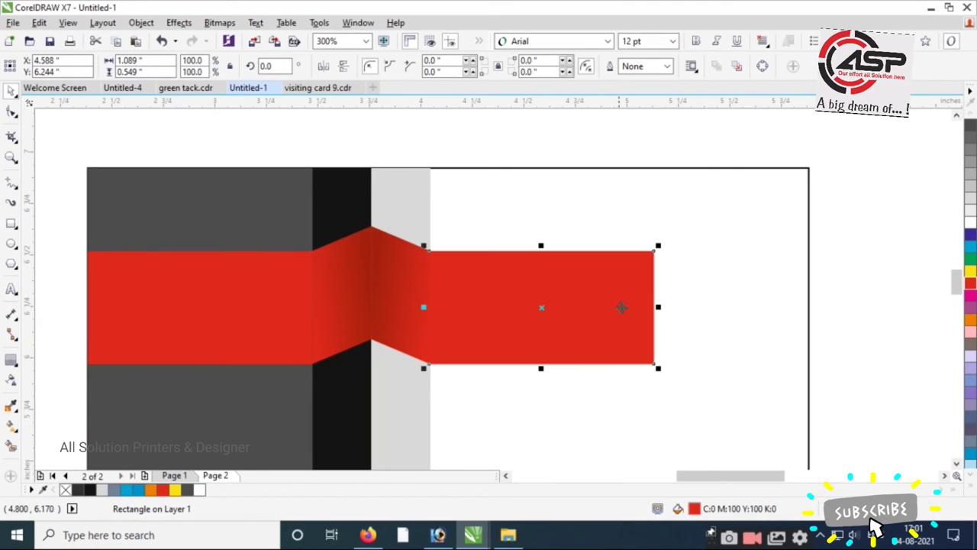
drag(658, 307, 817, 328)
click(857, 359)
scroll(858, 359, down, 3)
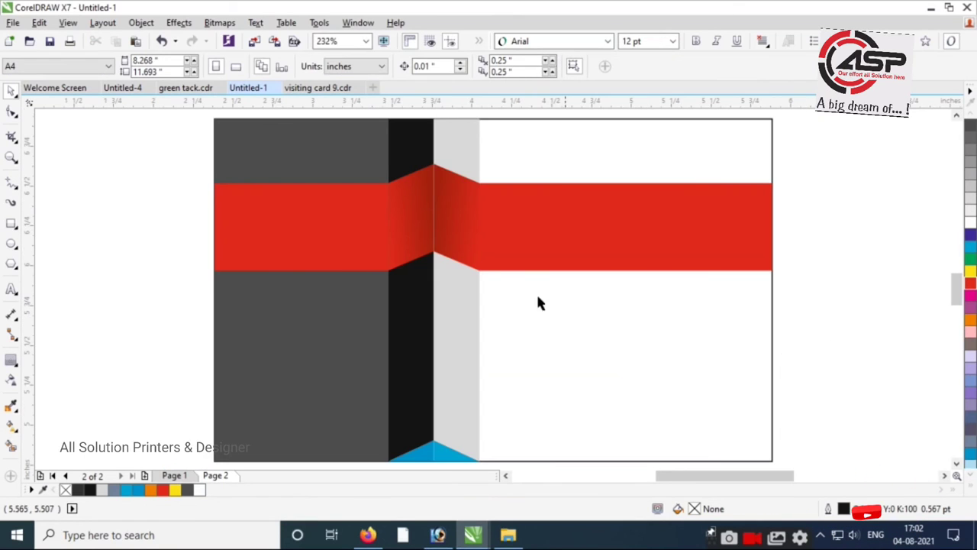
scroll(749, 413, up, 1)
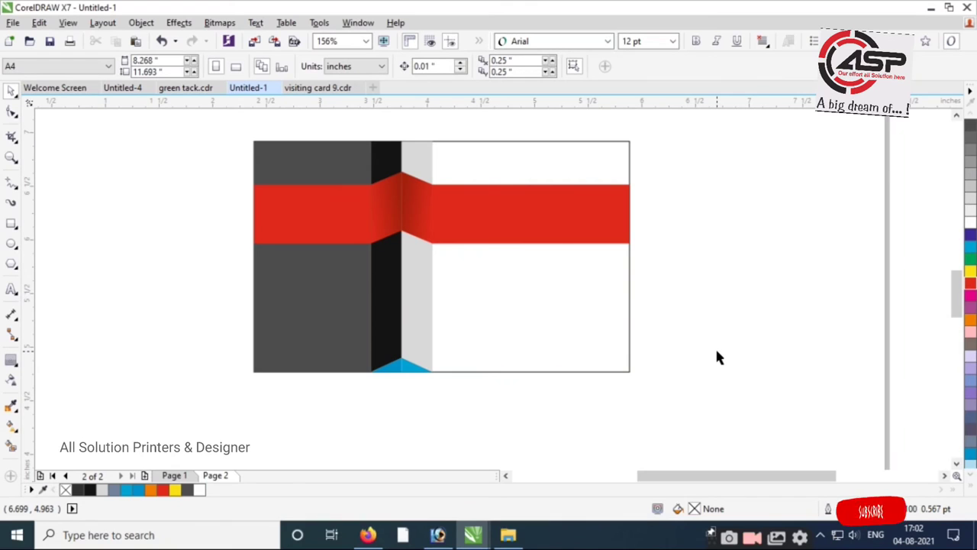
Copy the contact details with their icons from page 1 to page 2 and place them under the red band along the light grey strip.
key(Page_Up)
drag(701, 387, 474, 235)
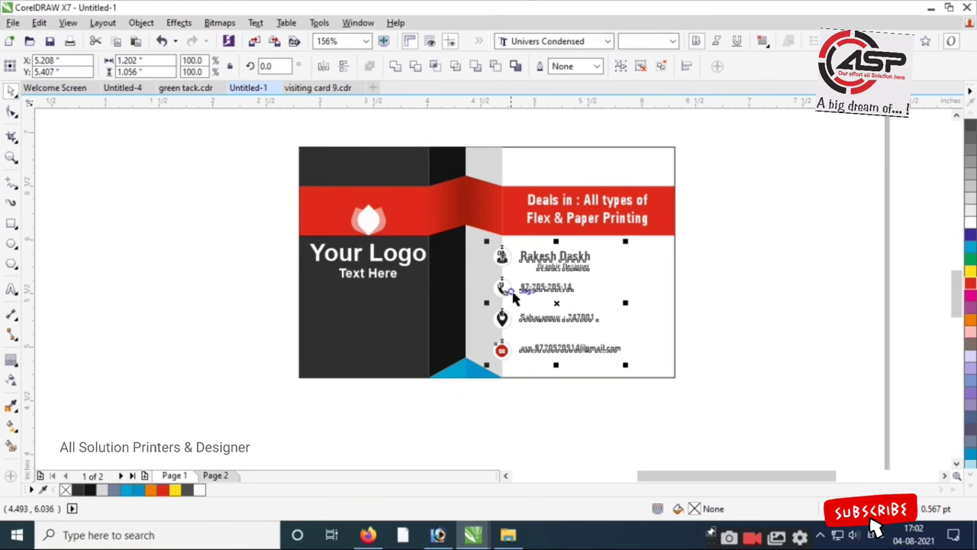
key(ctrl+c)
key(Page_Down)
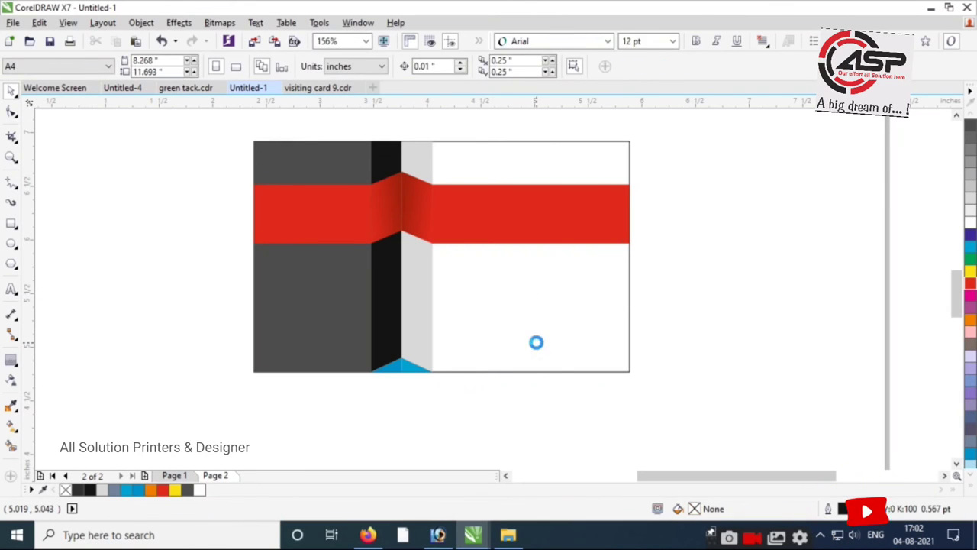
key(ctrl+v)
drag(549, 330, 480, 330)
click(664, 385)
Copy the text "Deals in : All types of Flex & Paper Printing" from page 1 onto page 2's red band and enlarge it.
key(Page_Up)
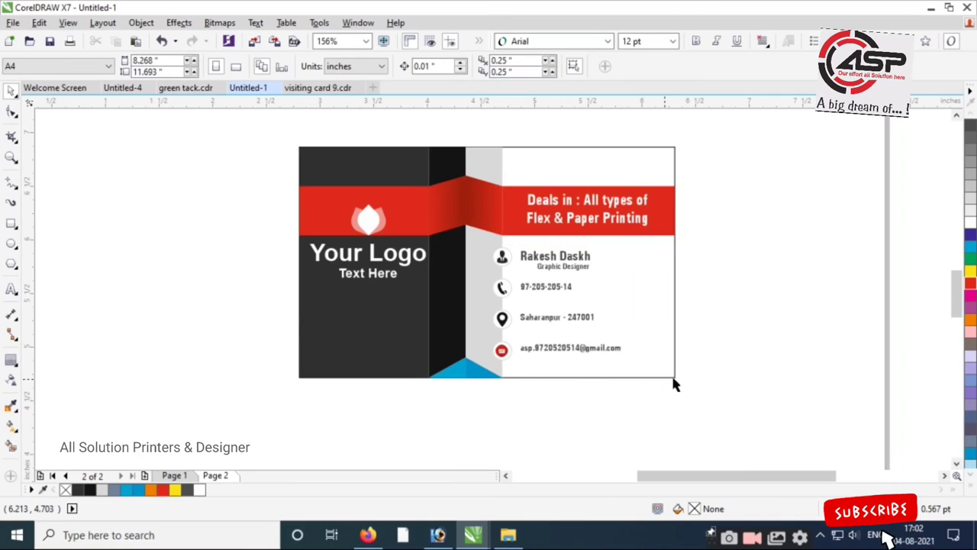
click(610, 233)
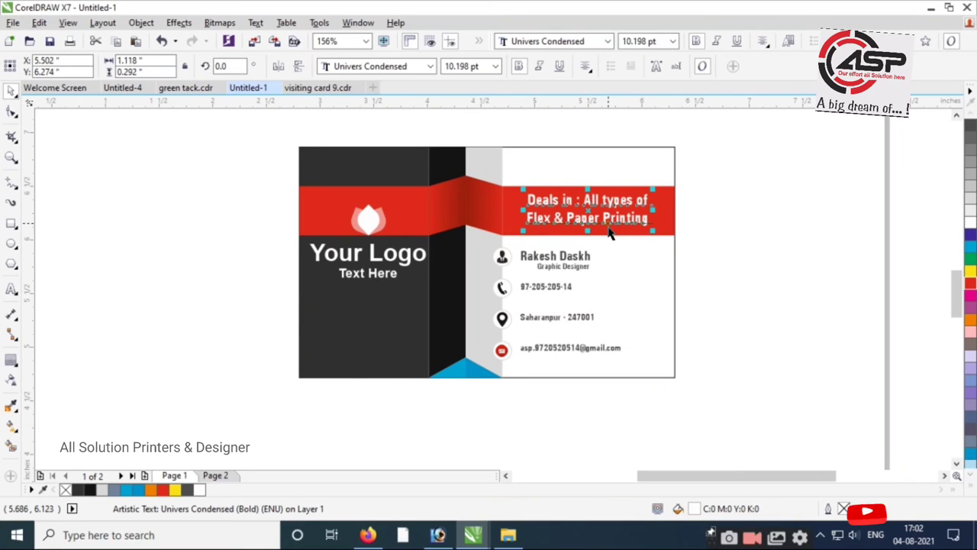
key(Page_Down)
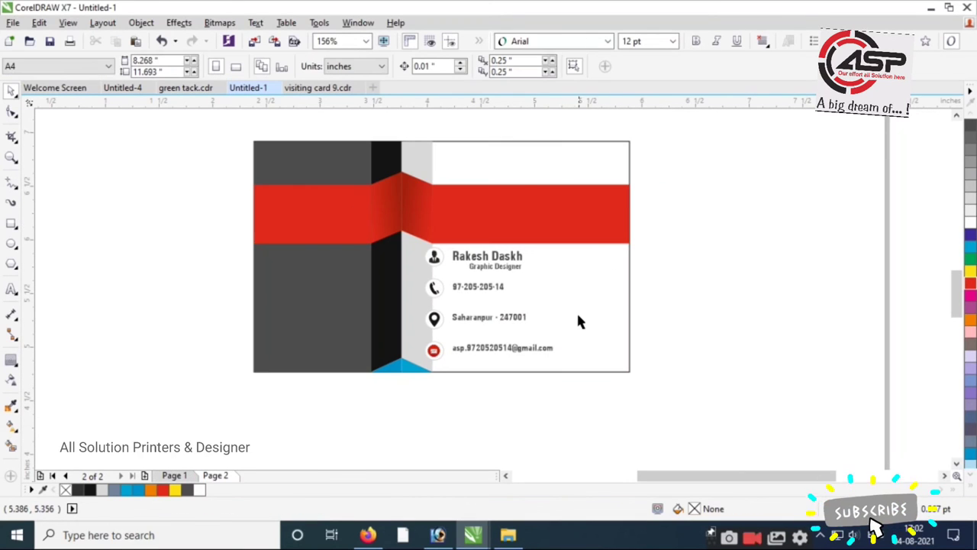
key(ctrl+v)
drag(585, 220, 528, 224)
drag(596, 192, 622, 187)
click(704, 306)
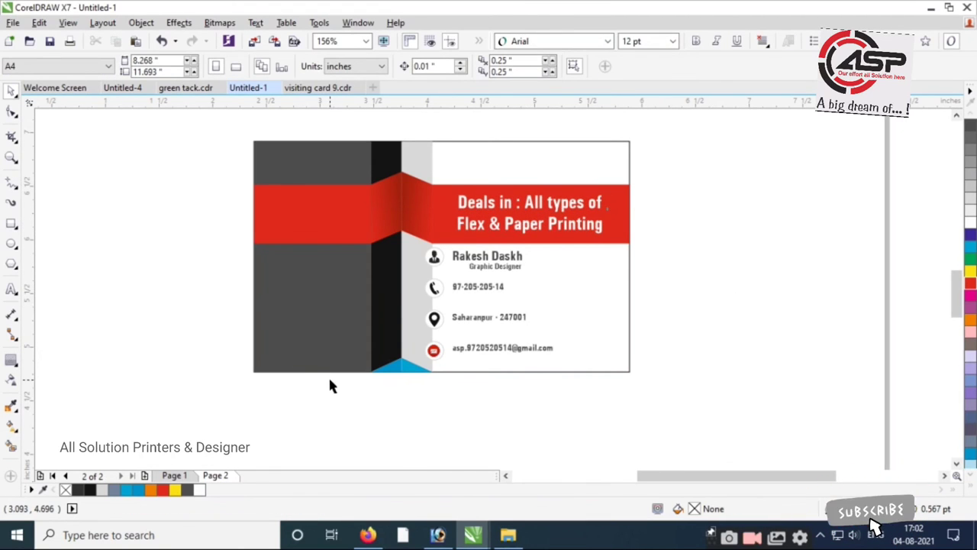
Copy the "Your Logo Text Here" group from page 1 to page 2 and centre it horizontally on the dark grey panel.
click(174, 474)
drag(251, 195, 439, 293)
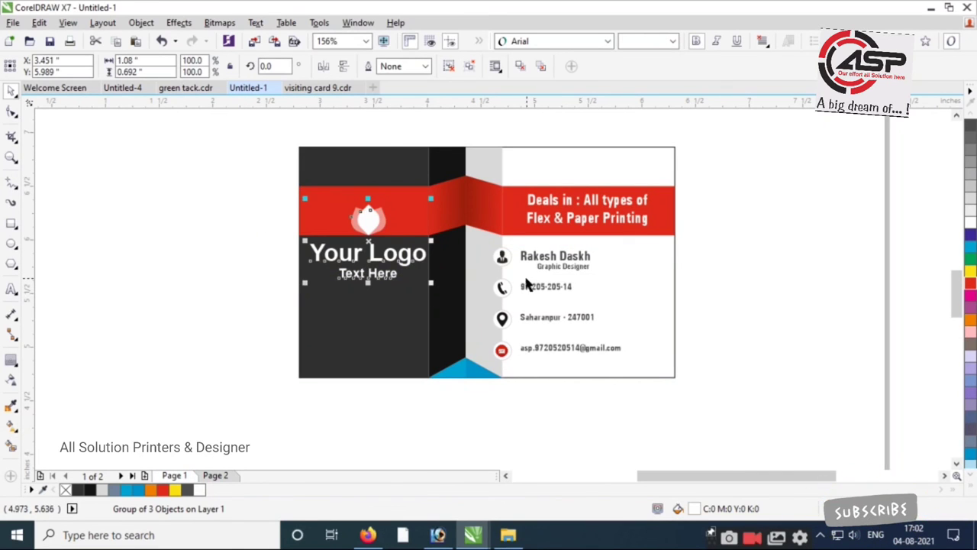
key(Page_Down)
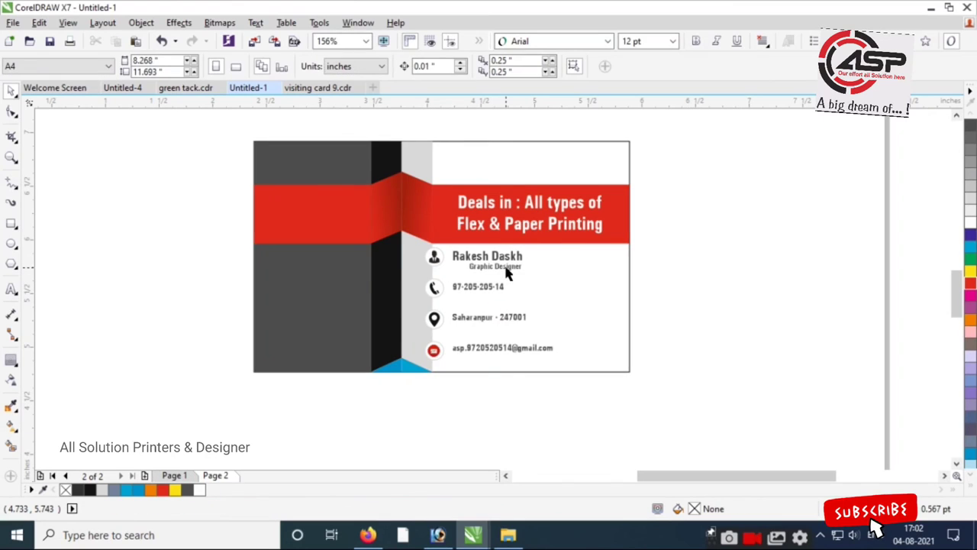
key(ctrl+v)
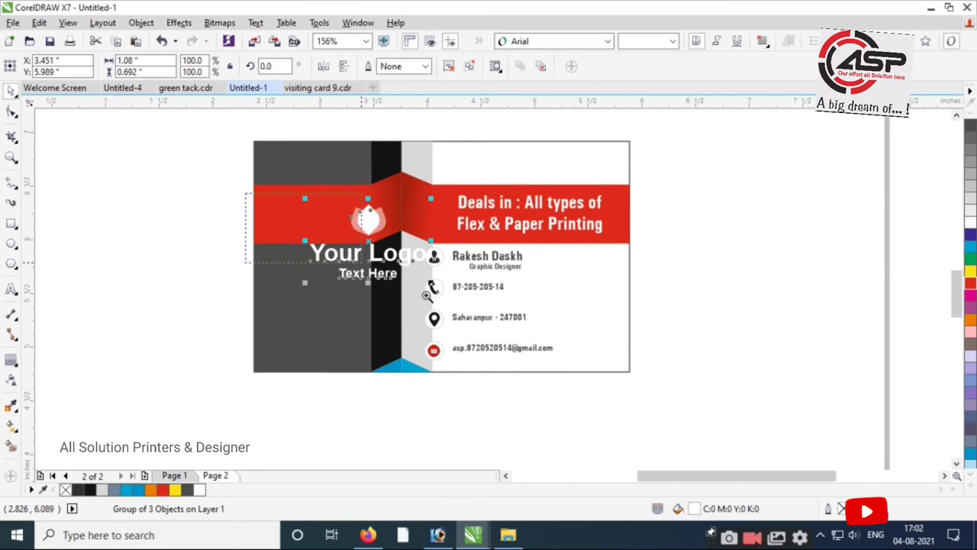
scroll(506, 325, up, 3)
shift+click(364, 402)
key(l)
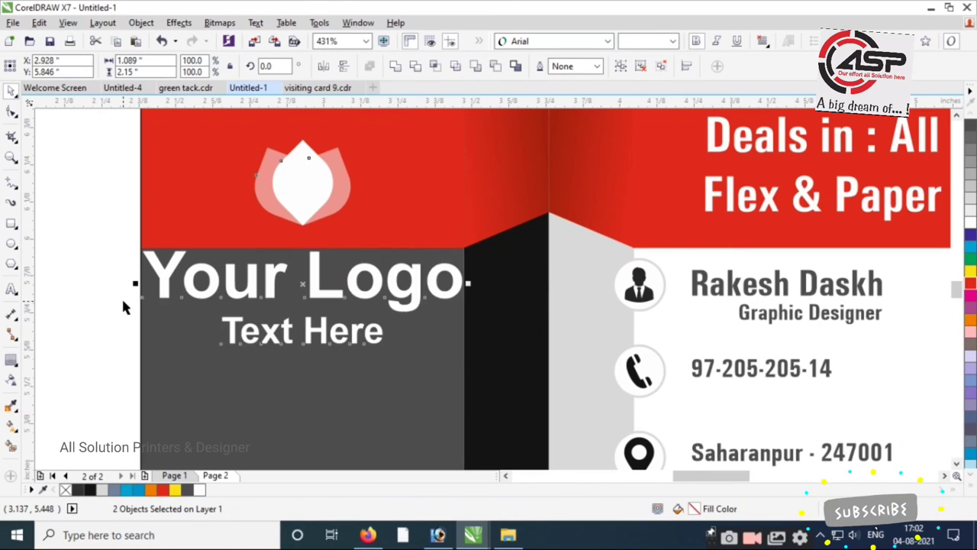
key(Escape)
Shrink the logo group to about 0.832 inches wide and lower it so the flower rests on the red band's lower edge.
click(321, 216)
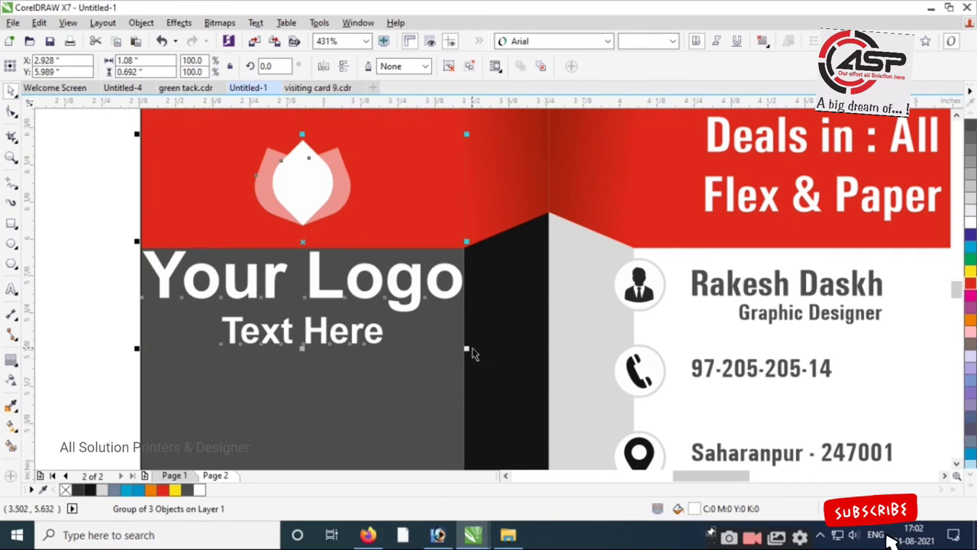
drag(461, 350, 427, 322)
drag(321, 284, 322, 302)
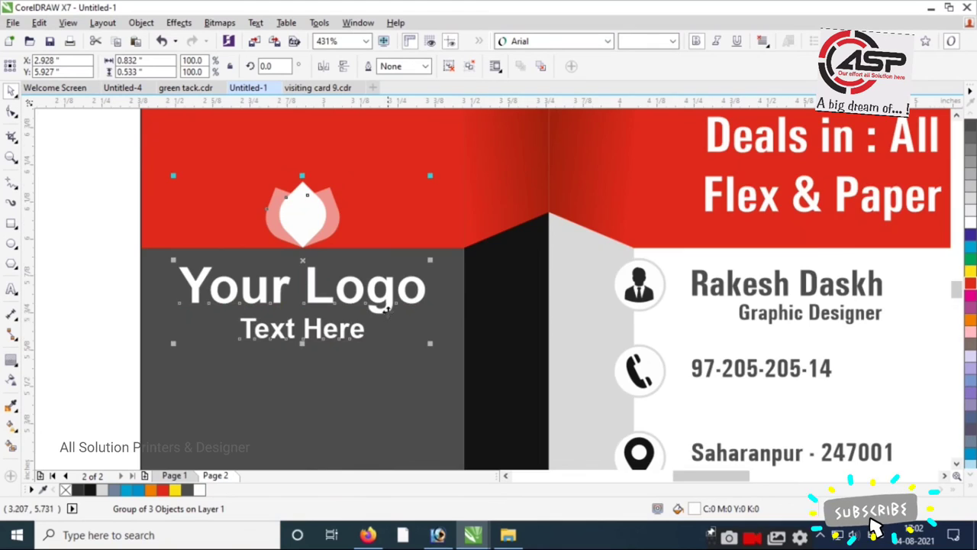
Preview the complete card in full screen with nothing selected.
scroll(300, 305, down, 2)
click(862, 283)
key(F9)
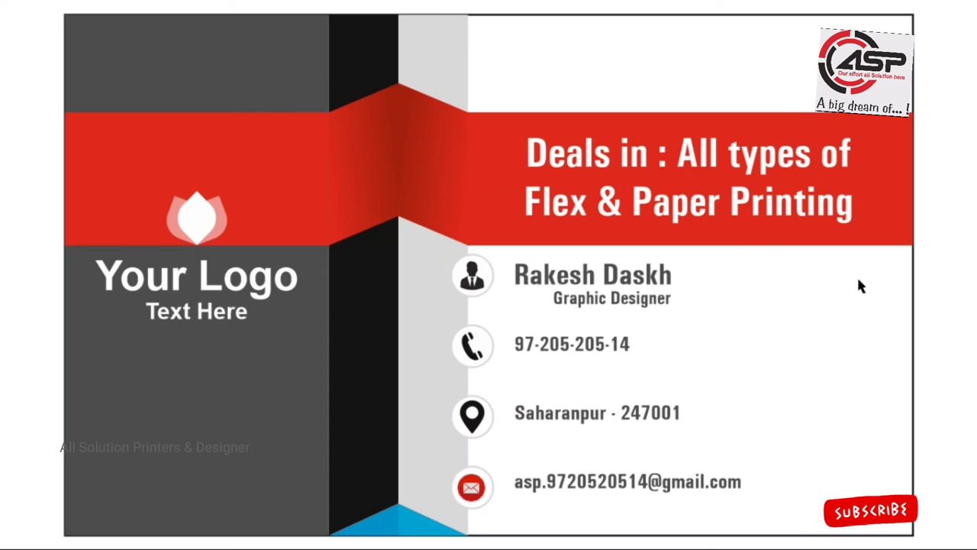